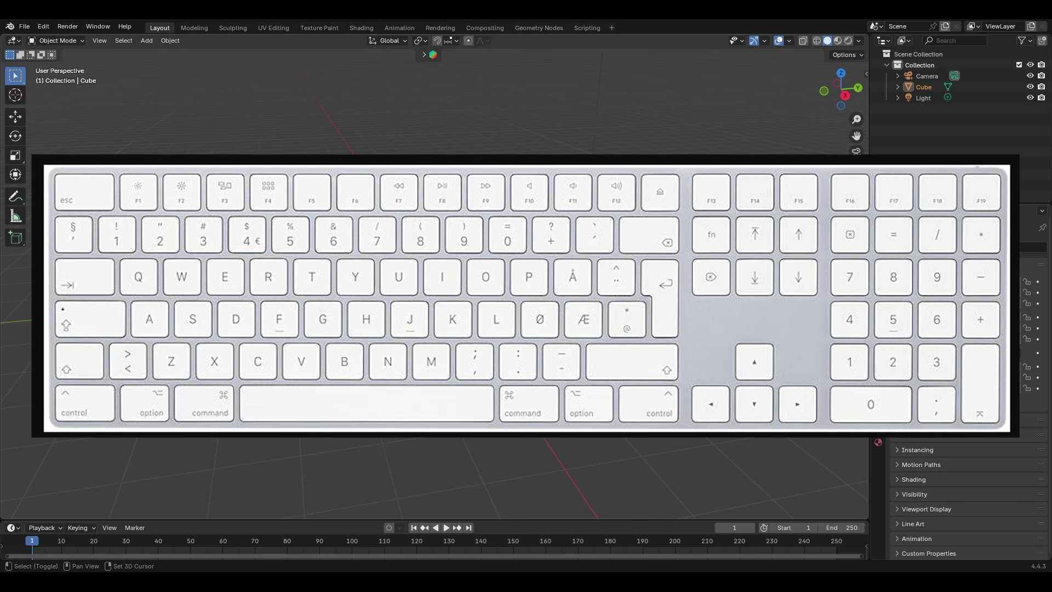
Step: Travel around the default cube in walk navigation, approaching and backing away at different movement speeds
key("shift+grave")
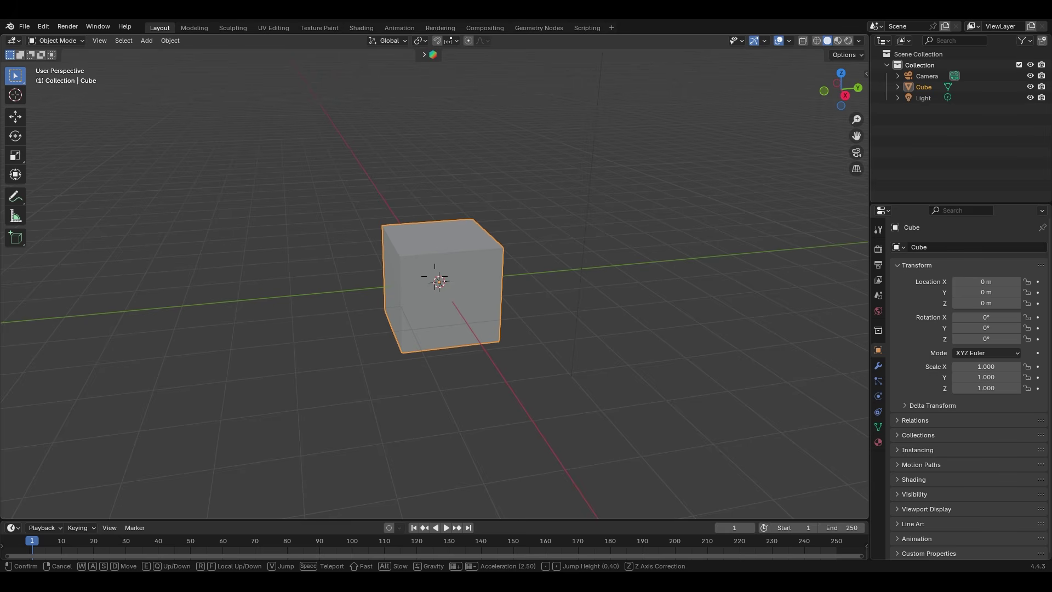
key("w")
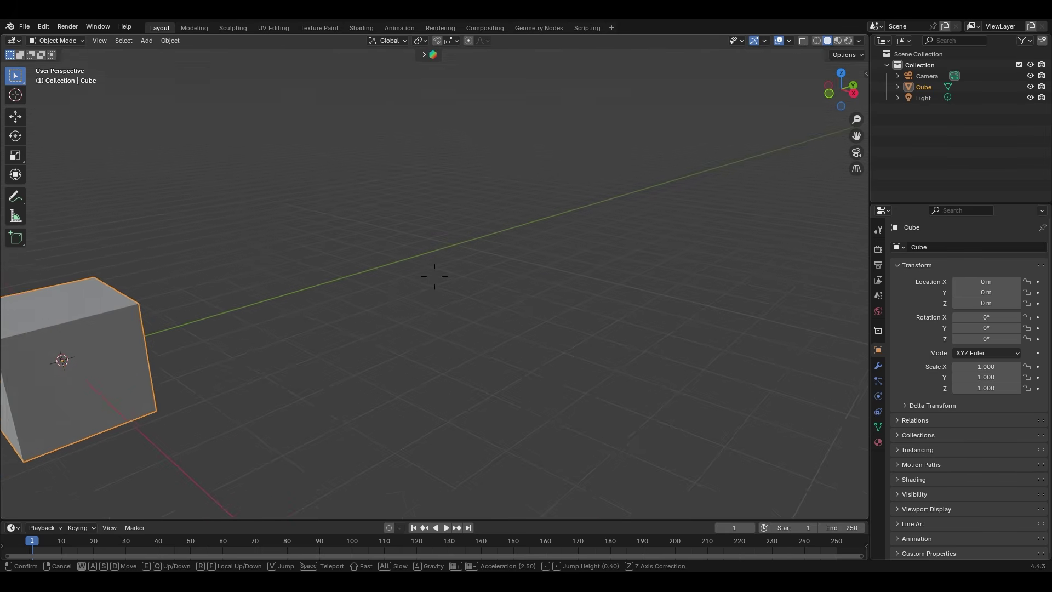
scroll(434, 276, "up", 2)
key("s")
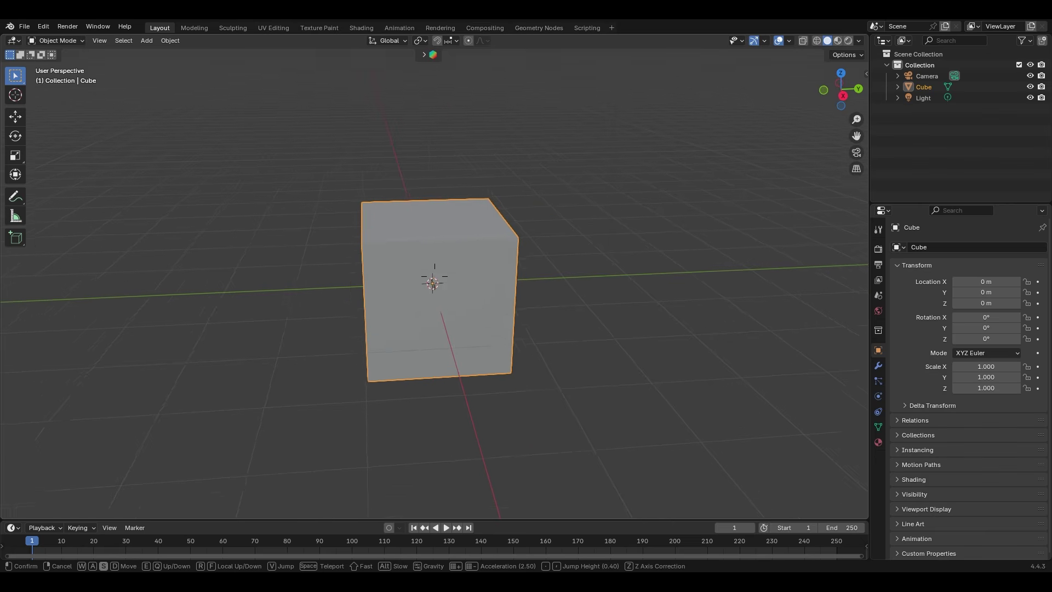
scroll(434, 276, "up", 20)
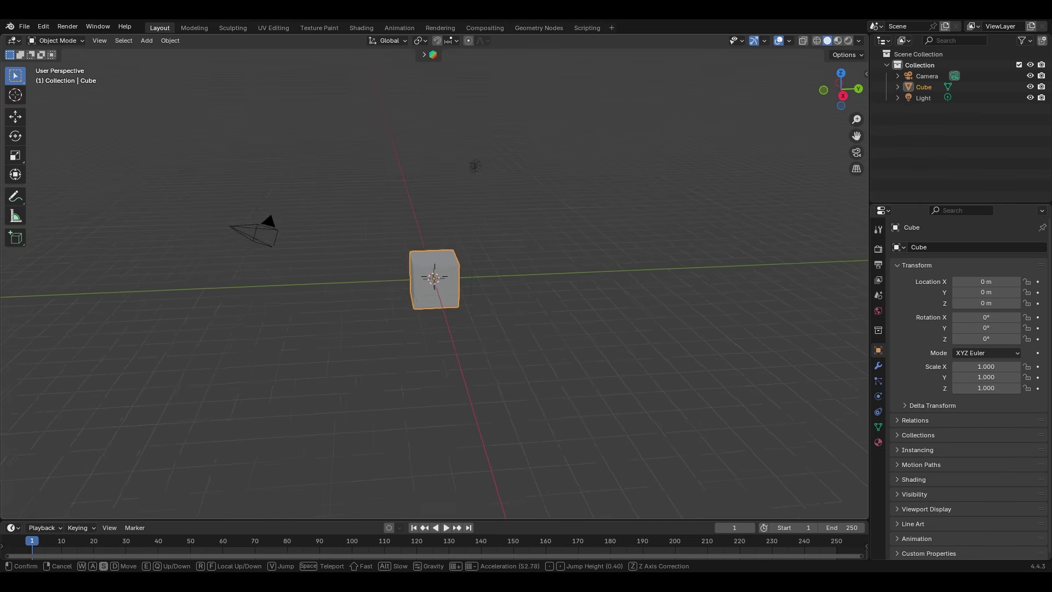
key("w")
scroll(435, 276, "down", 5)
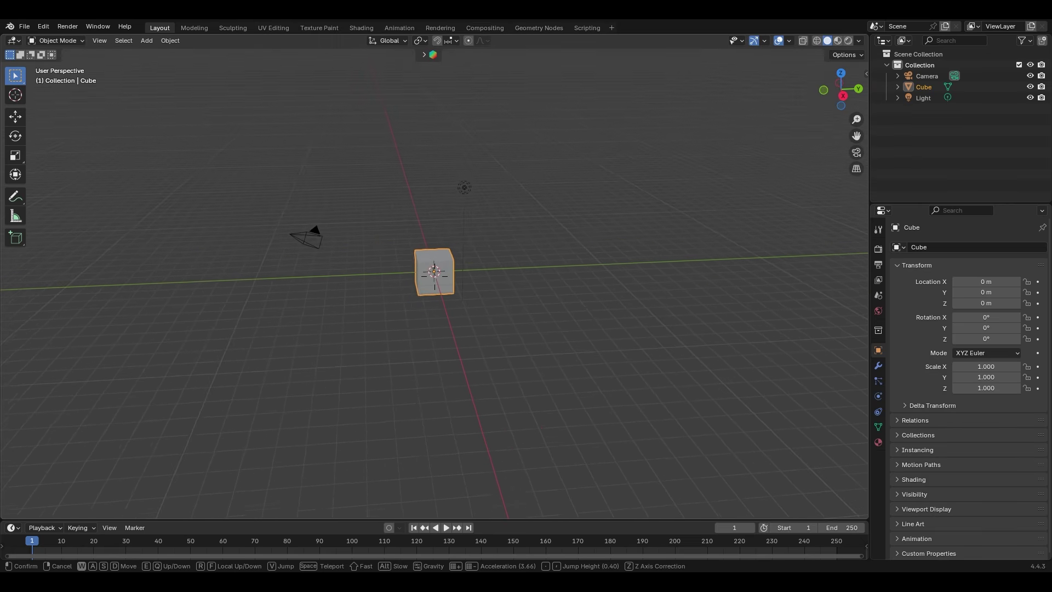
key("s")
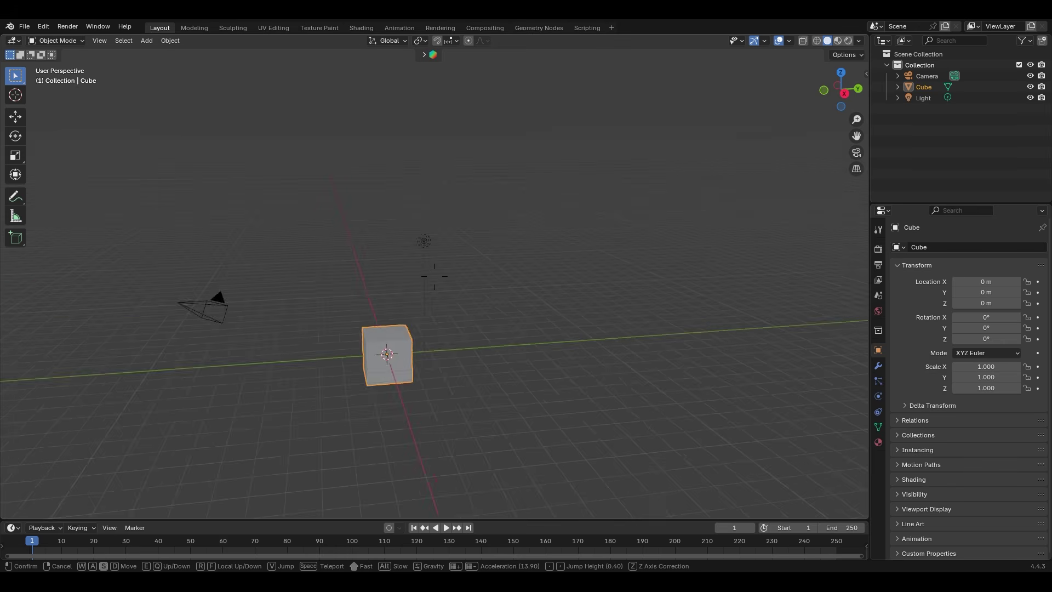
key("w")
key("shift+s")
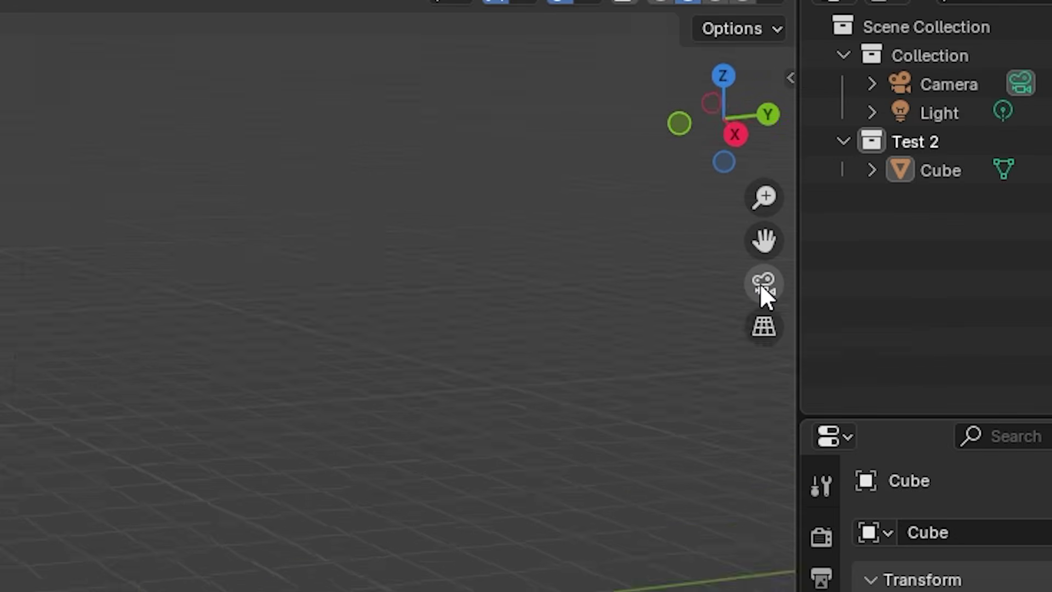
Step: Look at the cube through the scene camera, switching between camera view and the user perspective
left_click(857, 153)
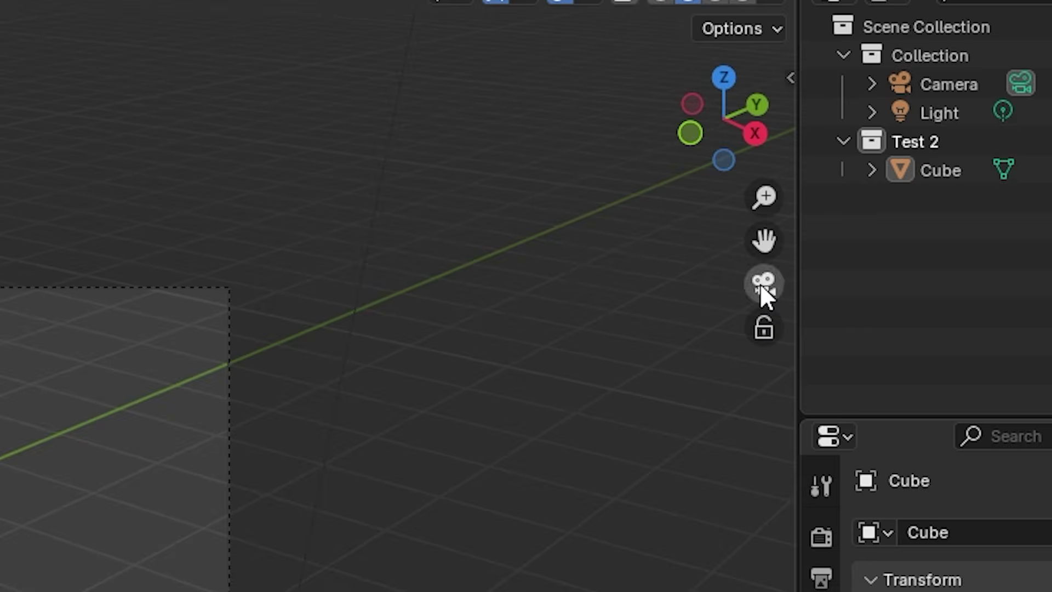
left_click(763, 283)
left_click(763, 284)
left_click(764, 284)
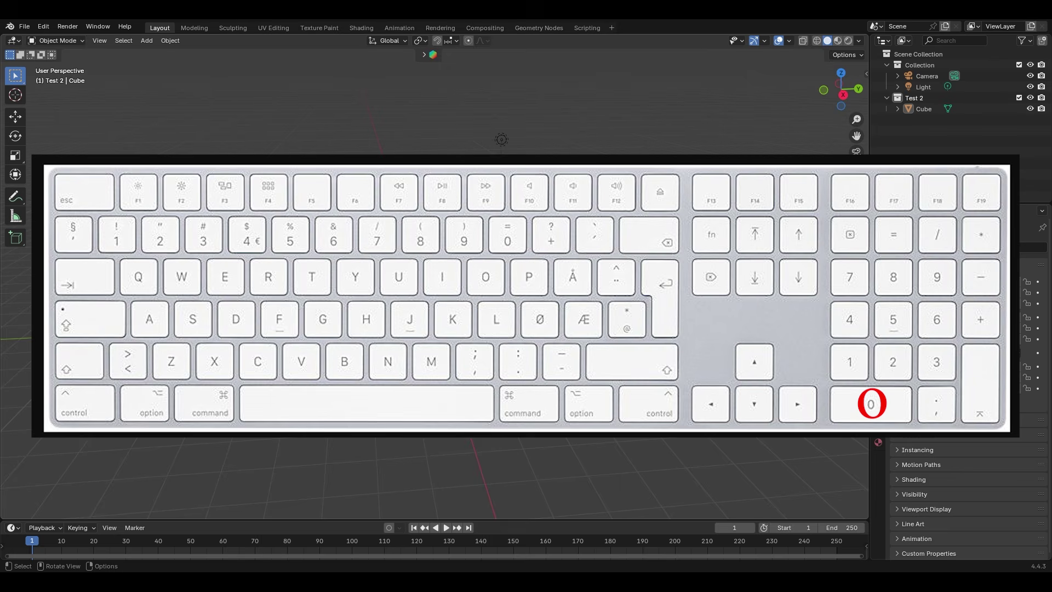
key("KP_0")
key("KP_0")
key("KP_0")
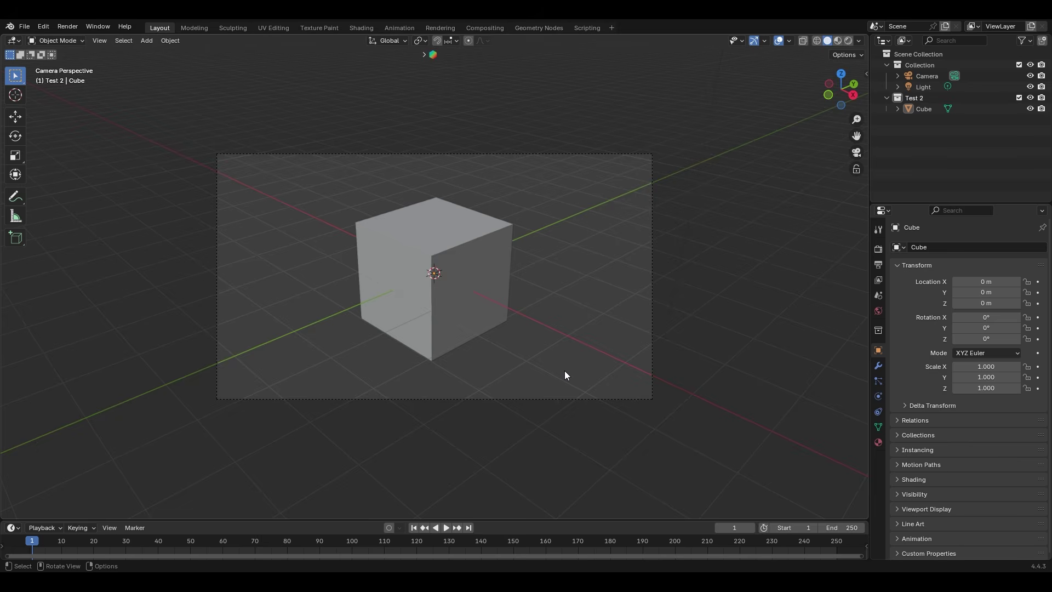
key("KP_0")
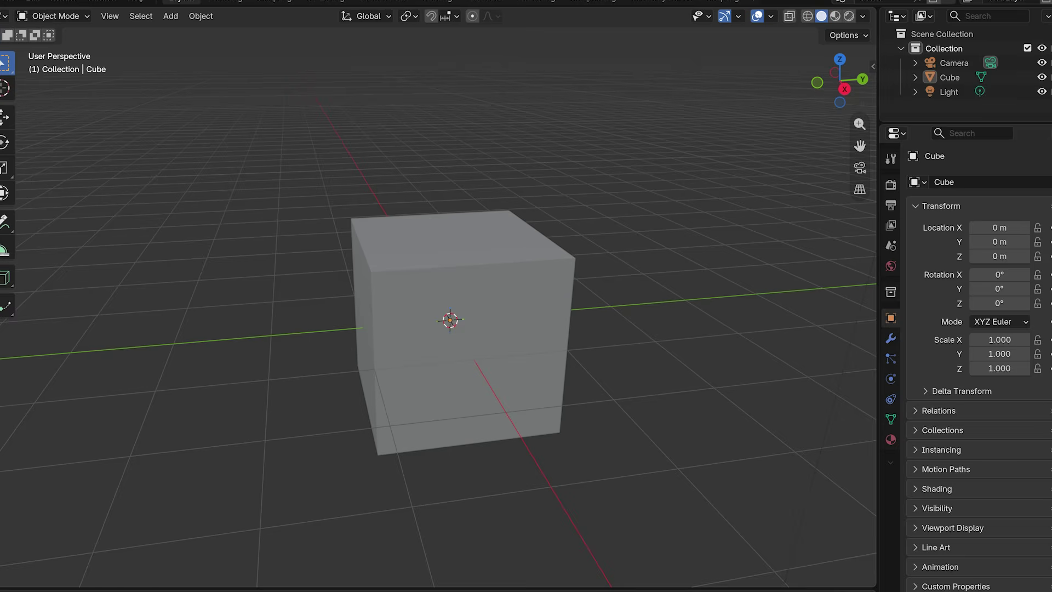
Step: Orbit the viewport around the cube to inspect it from above, below and the sides
middle_click_drag(558, 377, 557, 377)
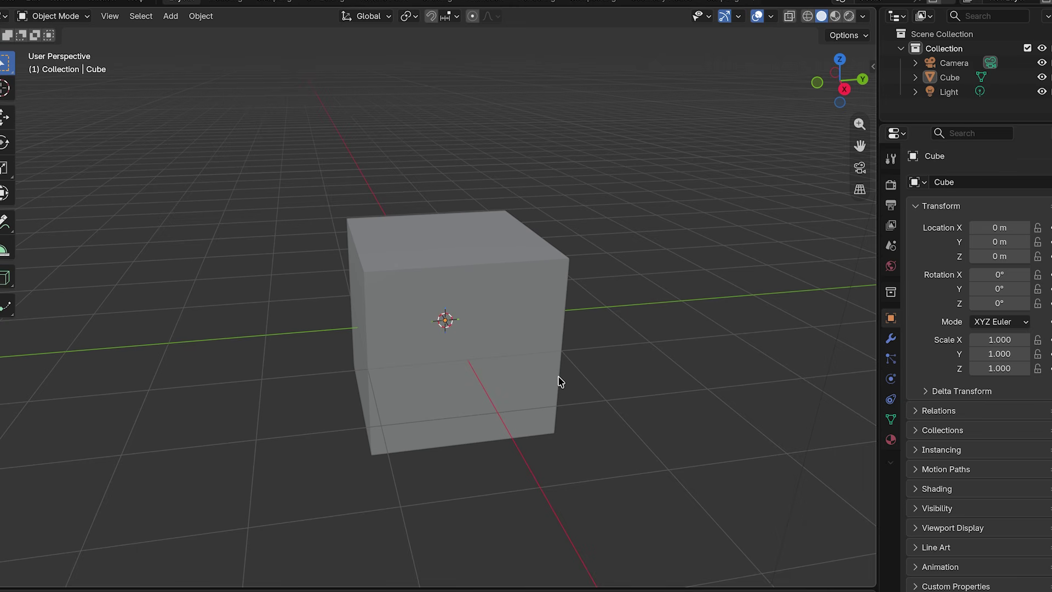
scroll(559, 377, "down", 2)
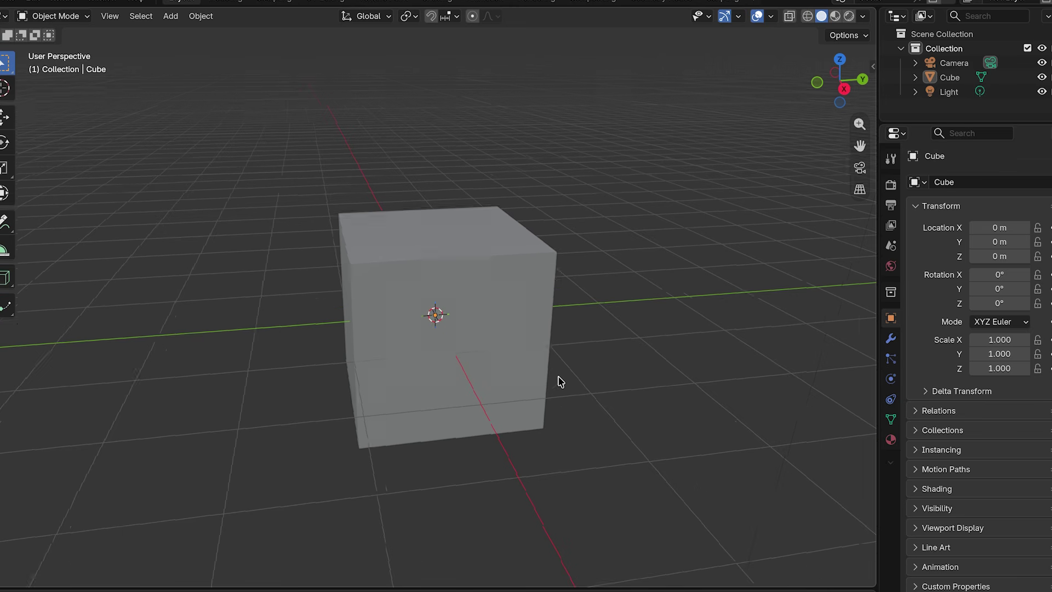
scroll(558, 377, "up", 5)
scroll(558, 377, "down", 10)
scroll(559, 377, "up", 10)
scroll(558, 377, "down", 10)
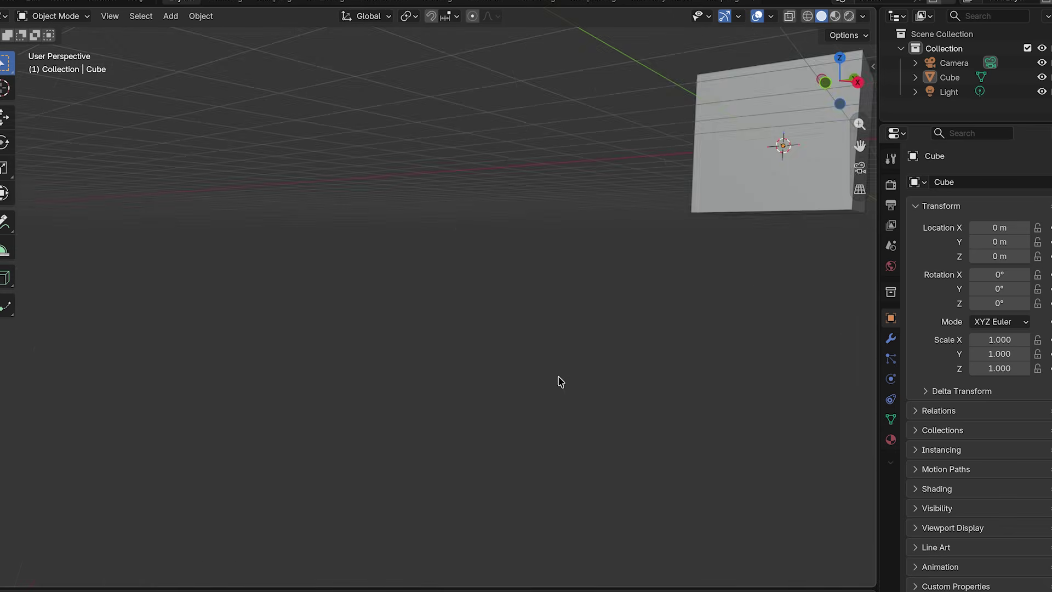
scroll(558, 377, "up", 6)
scroll(558, 377, "right", 5)
scroll(558, 377, "left", 10)
scroll(559, 377, "right", 6)
scroll(558, 377, "left", 3)
scroll(558, 377, "up", 5)
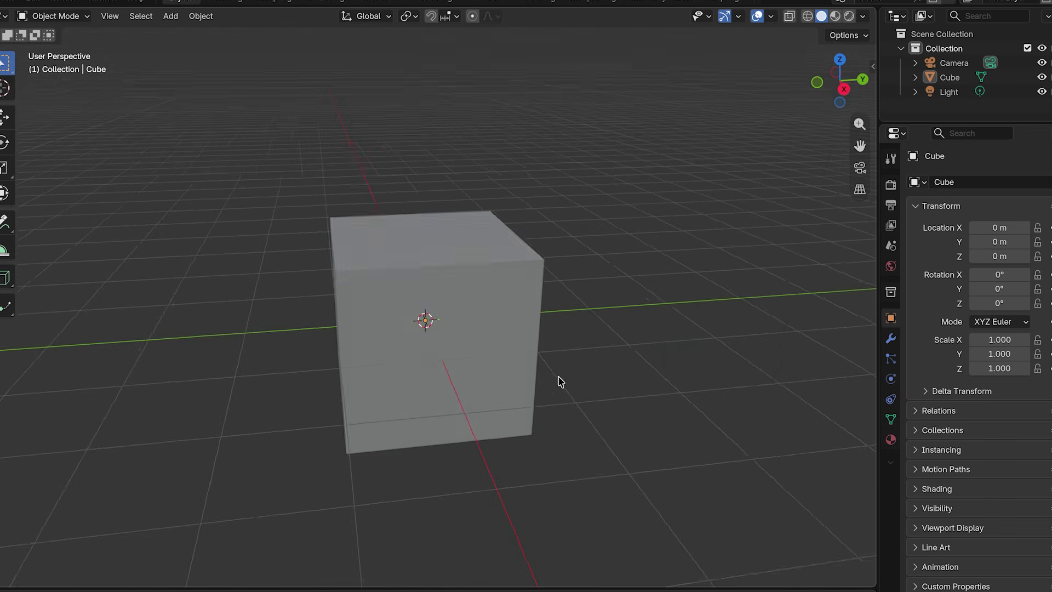
scroll(559, 377, "down", 1)
Step: Pan the viewport vertically and sideways across the cube without changing the viewing angle
scroll(558, 377, "down", 8, "shift")
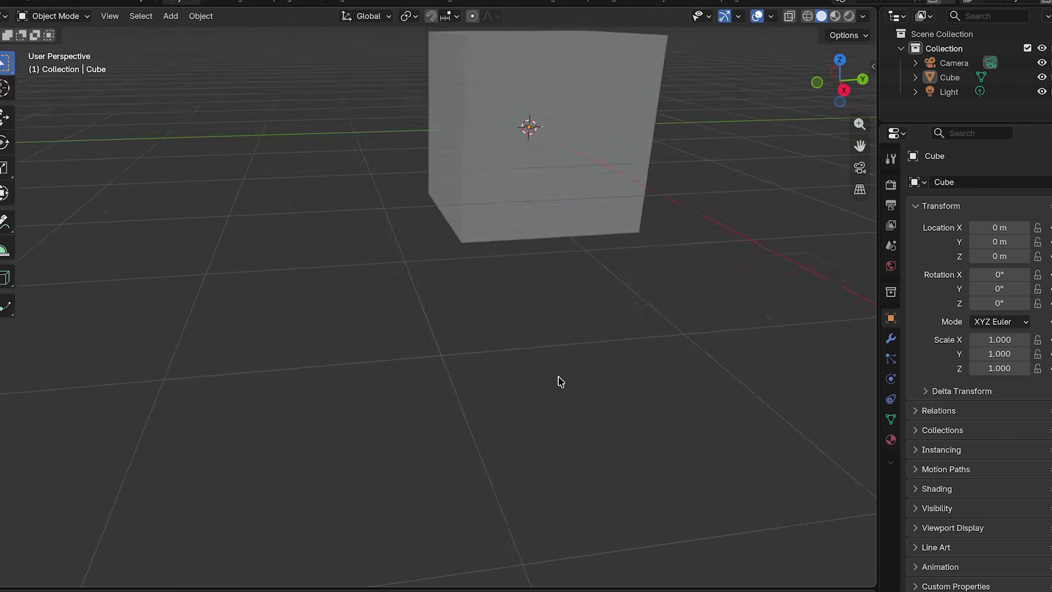
scroll(558, 377, "up", 10, "shift")
scroll(558, 377, "down", 10, "shift")
scroll(559, 377, "left", 5, "shift")
scroll(559, 377, "up", 8, "shift")
scroll(558, 377, "down", 10, "shift")
scroll(558, 377, "up", 10, "shift")
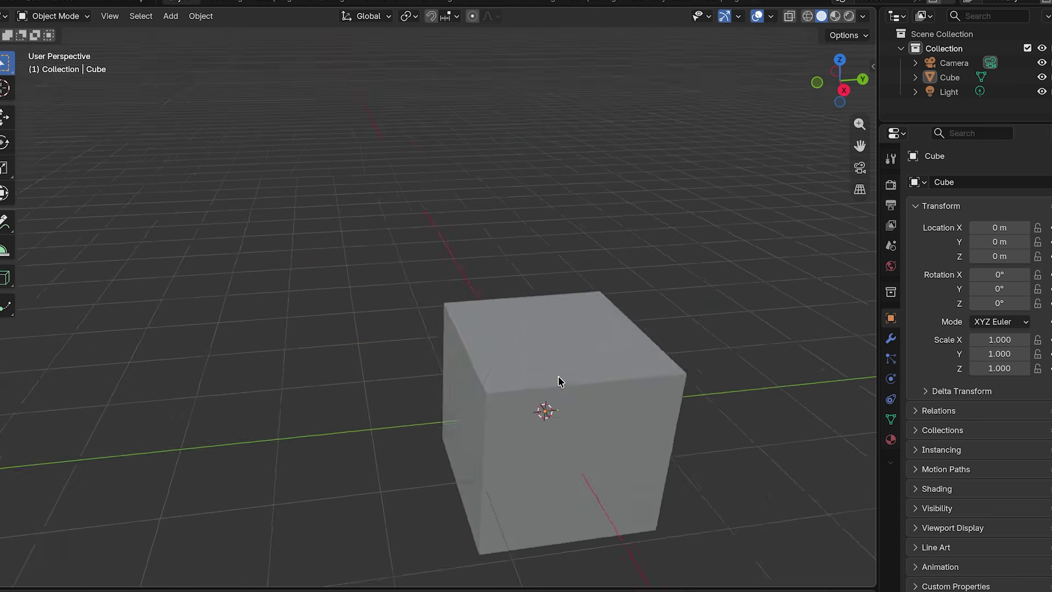
scroll(558, 377, "down", 6, "shift")
scroll(559, 377, "up", 10, "shift")
scroll(559, 377, "down", 8, "shift")
scroll(558, 377, "left", 2, "shift")
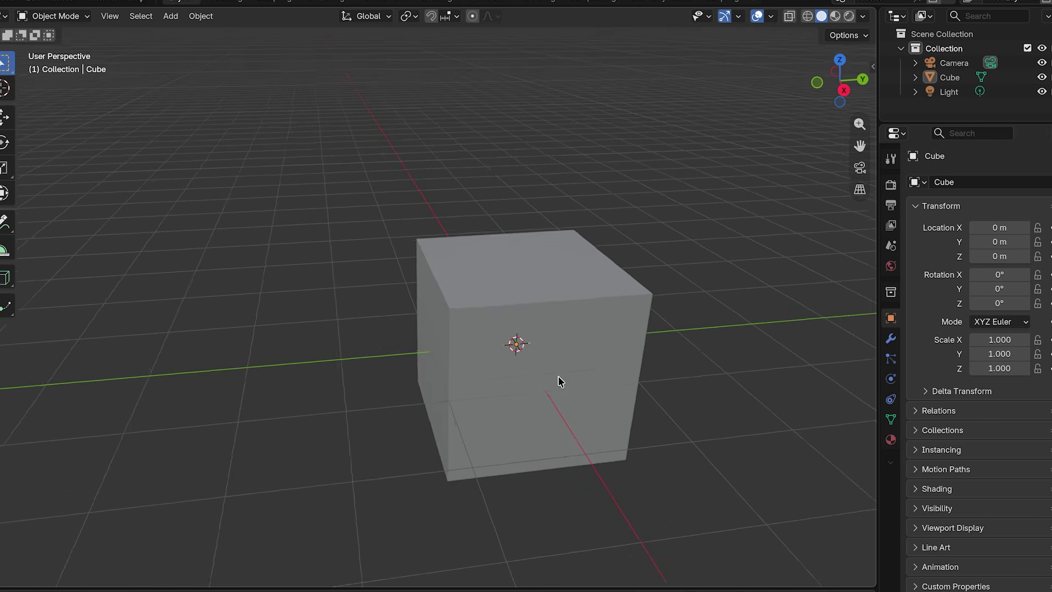
scroll(558, 377, "down", 8, "shift")
scroll(558, 377, "right", 5, "shift")
scroll(558, 377, "up", 1, "shift")
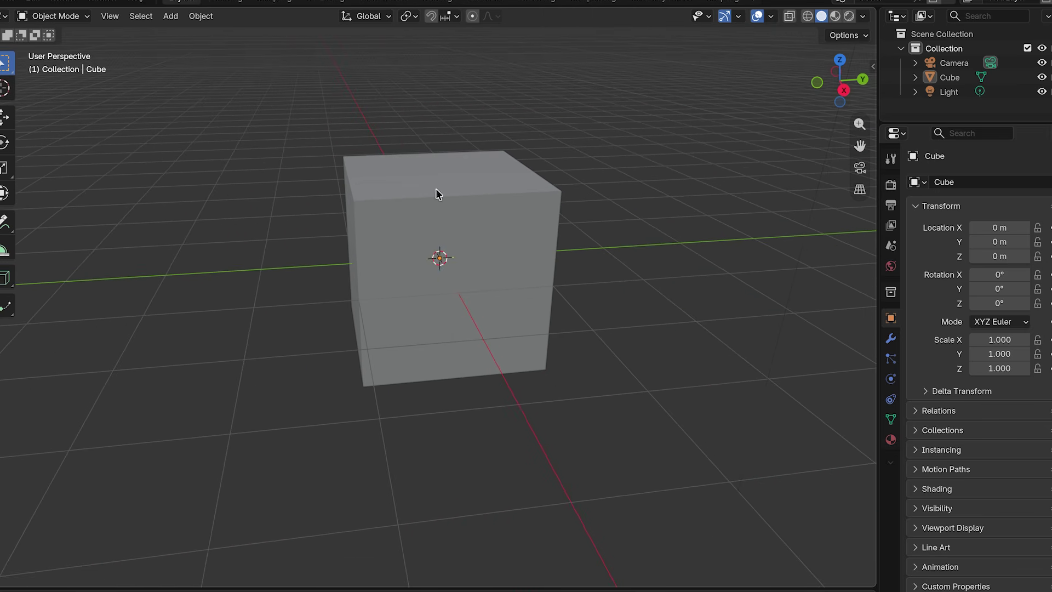
Step: Zoom the viewport out to see the cube, camera and light, and back in on the cube
key("ctrl")
key("super")
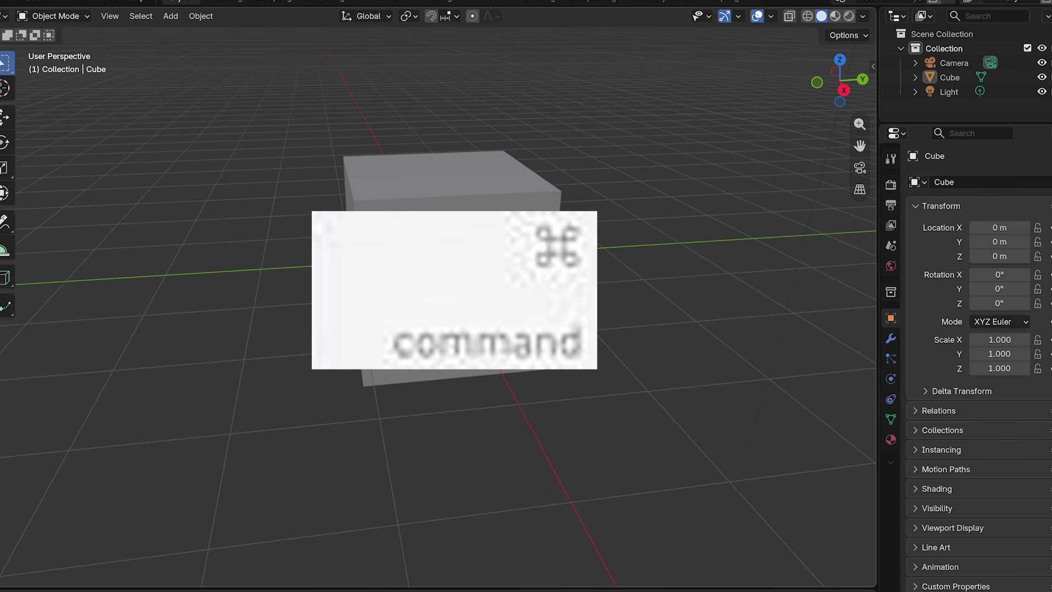
scroll(478, 278, "down", 10, "ctrl")
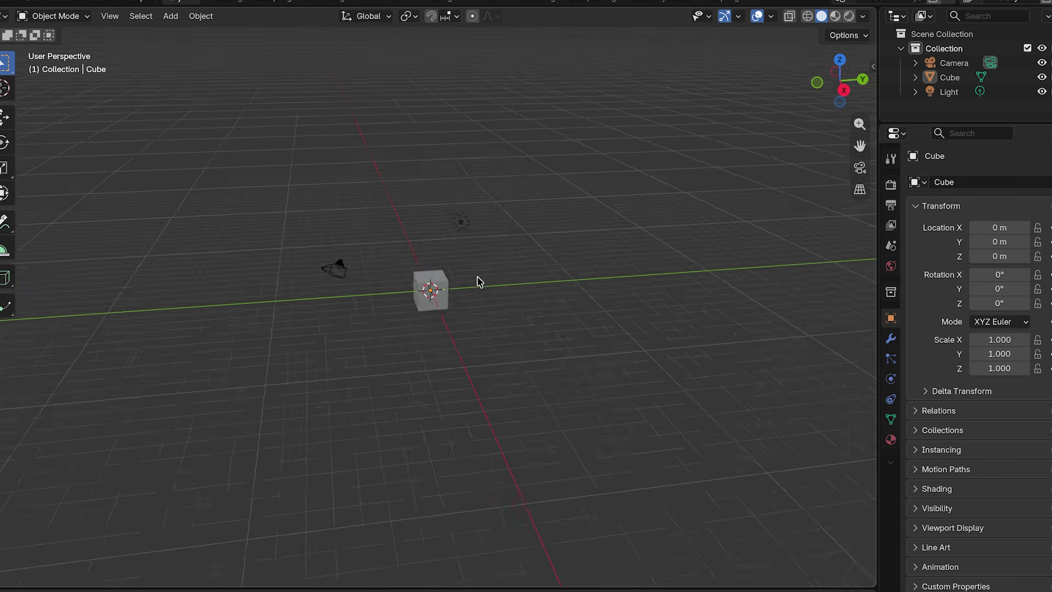
scroll(478, 278, "up", 15, "ctrl")
scroll(477, 282, "down", 10)
key("KP_0")
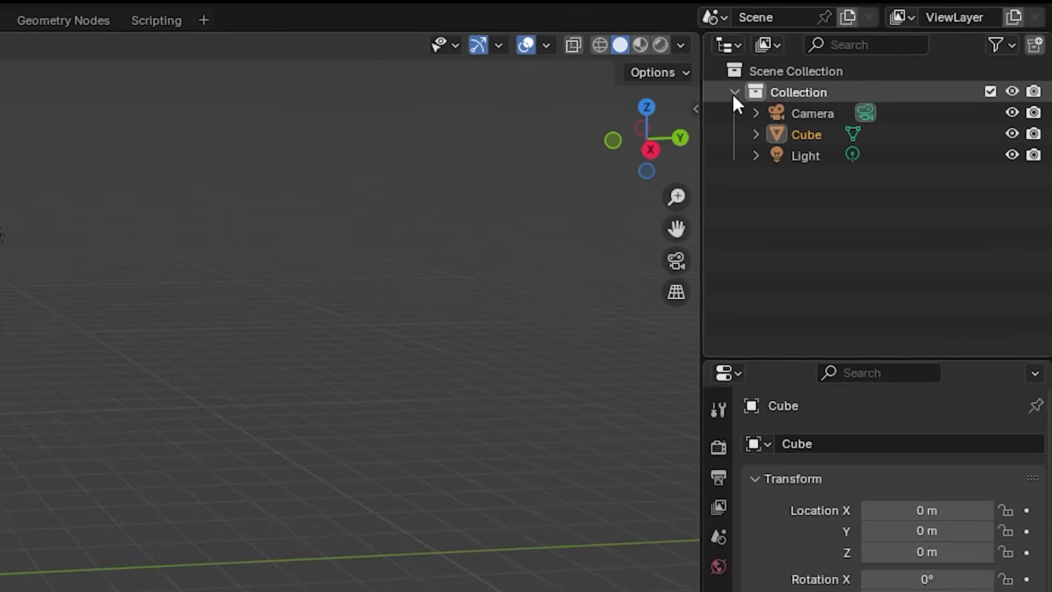
Step: Create a new collection in the scene and rename it Test 2
left_click(734, 93)
left_click(734, 93)
right_click(784, 284)
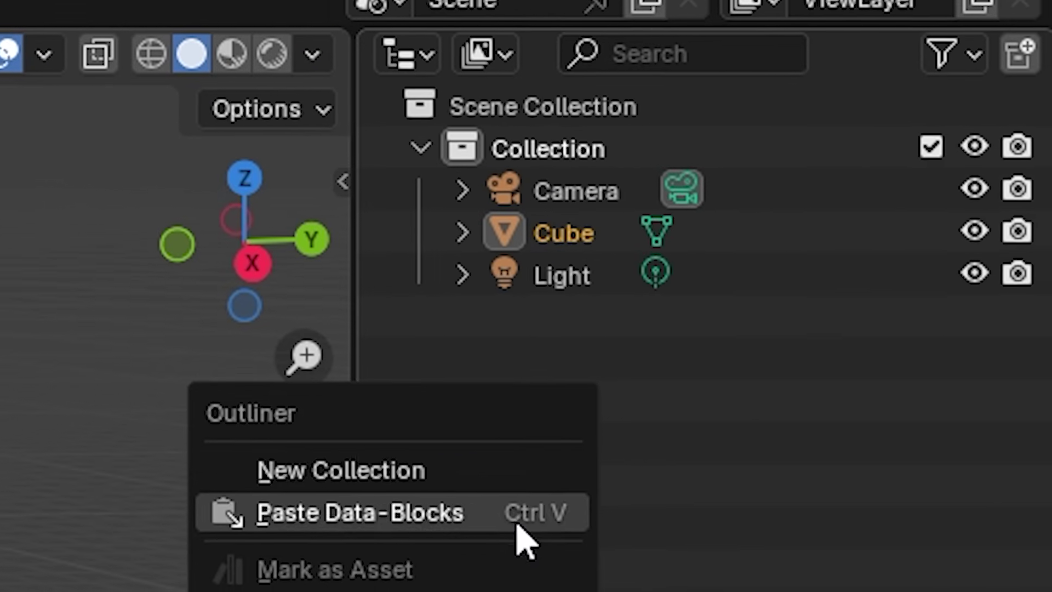
left_click(486, 470)
double_click(587, 319)
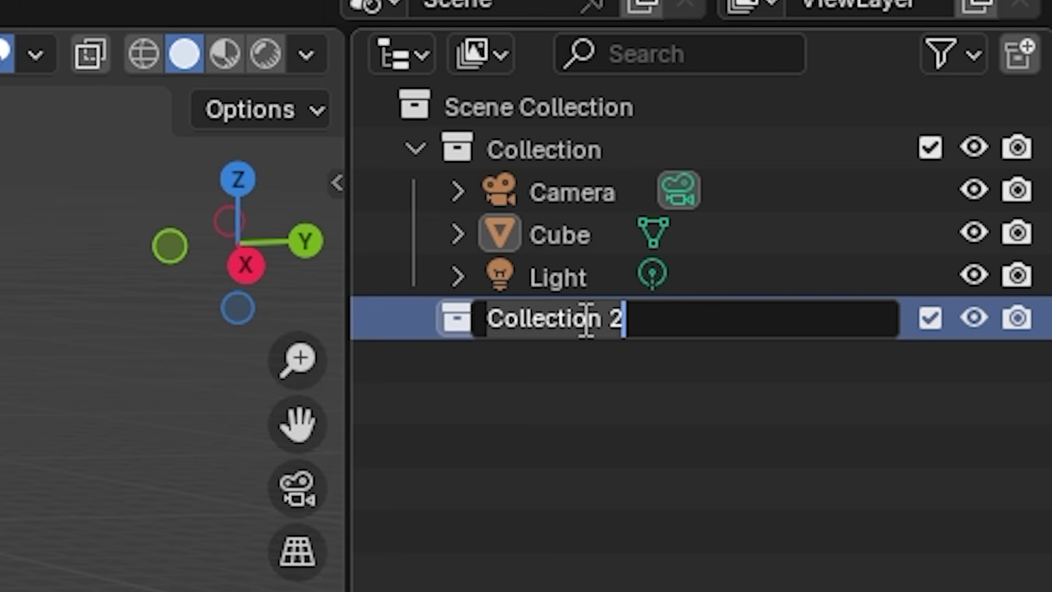
type("Test 2")
key("Return")
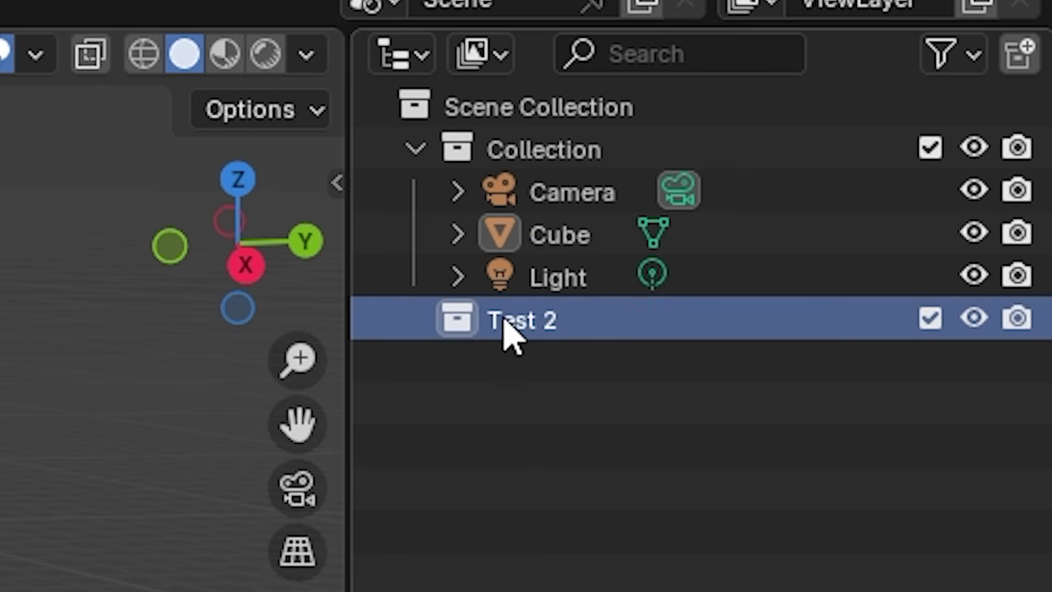
Step: Move the Cube object from Collection into the Test 2 collection, and deselect it in the viewport
left_click(535, 253)
left_click_drag(535, 254, 570, 323)
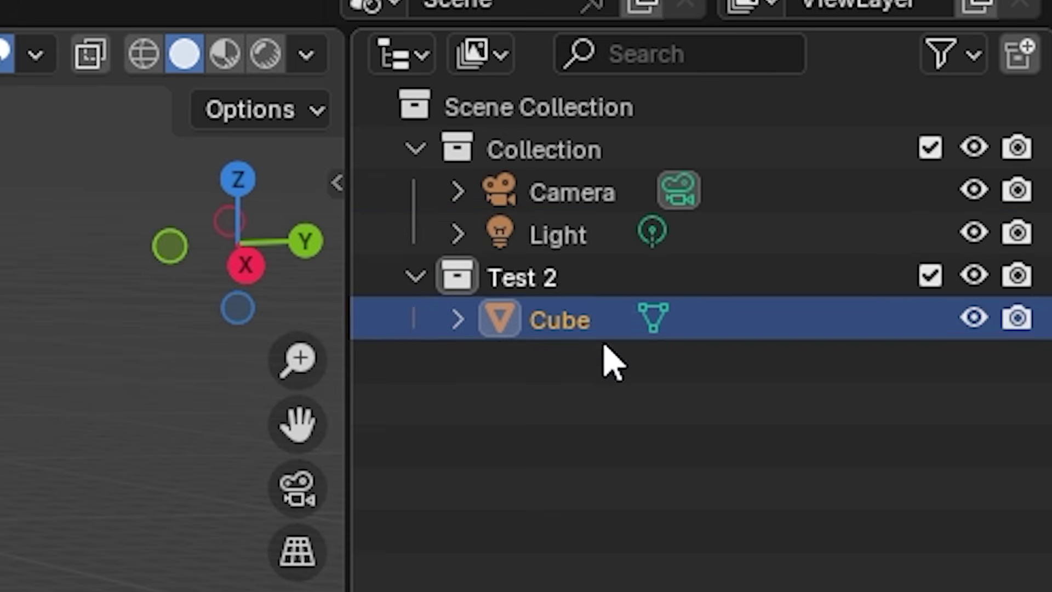
left_click(415, 276)
left_click(415, 277)
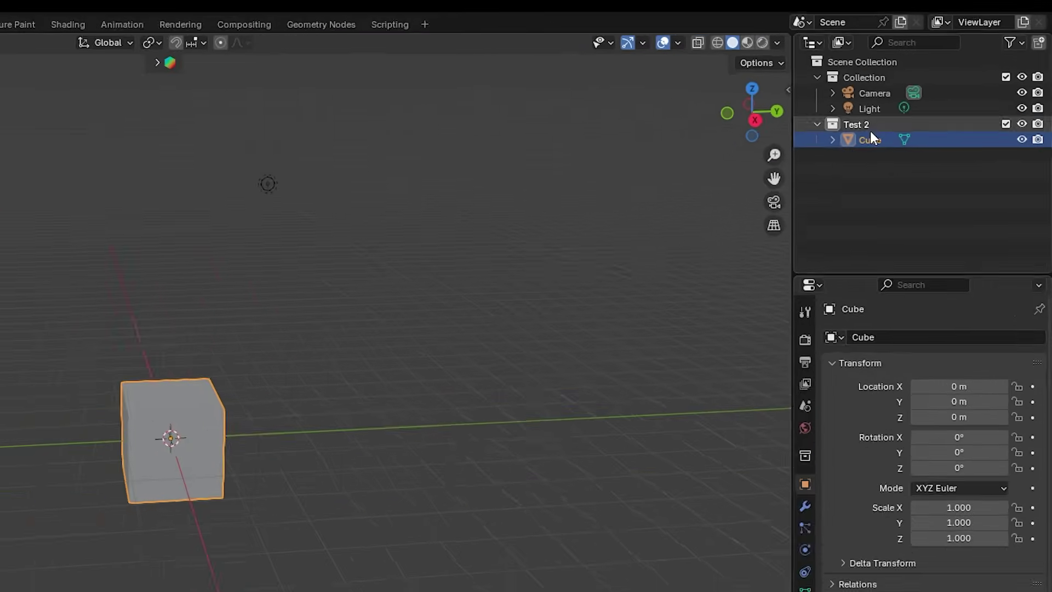
left_click(101, 479)
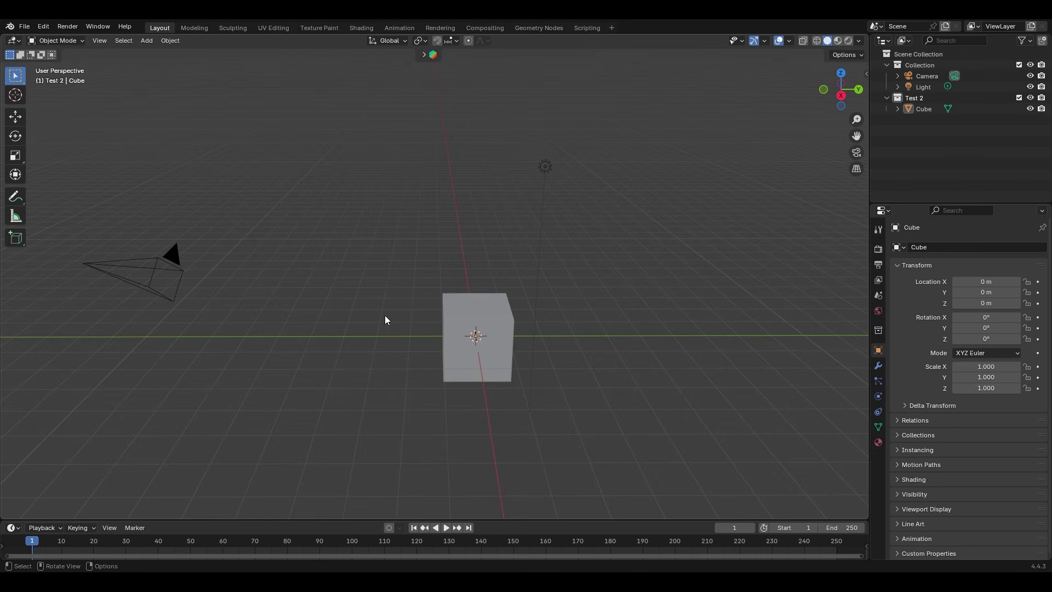
Step: Move through the scene in walk navigation and settle on a close, elevated corner view of the cube
key("shift+grave")
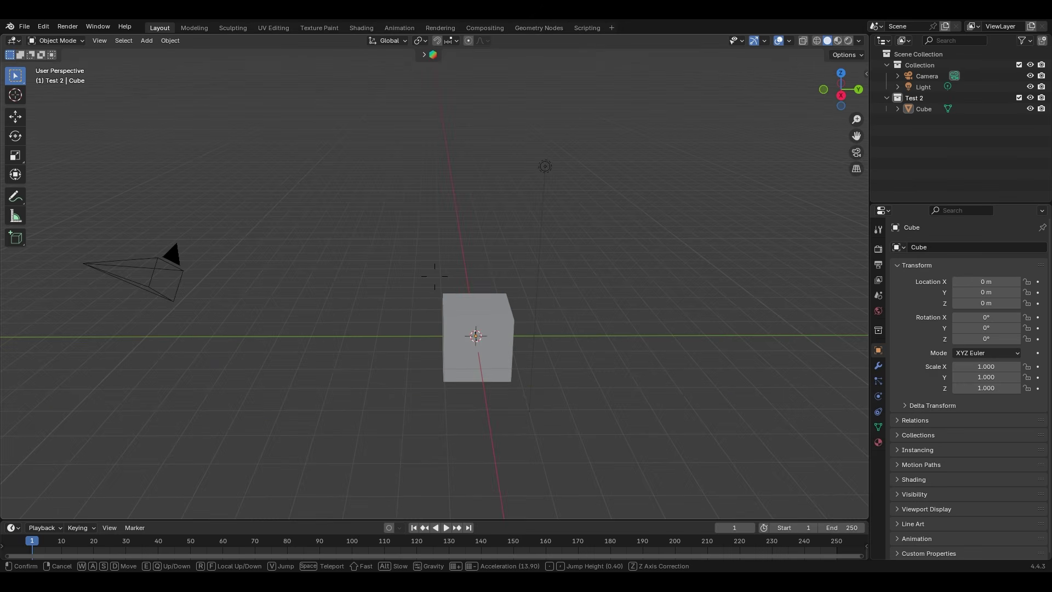
key("Tab")
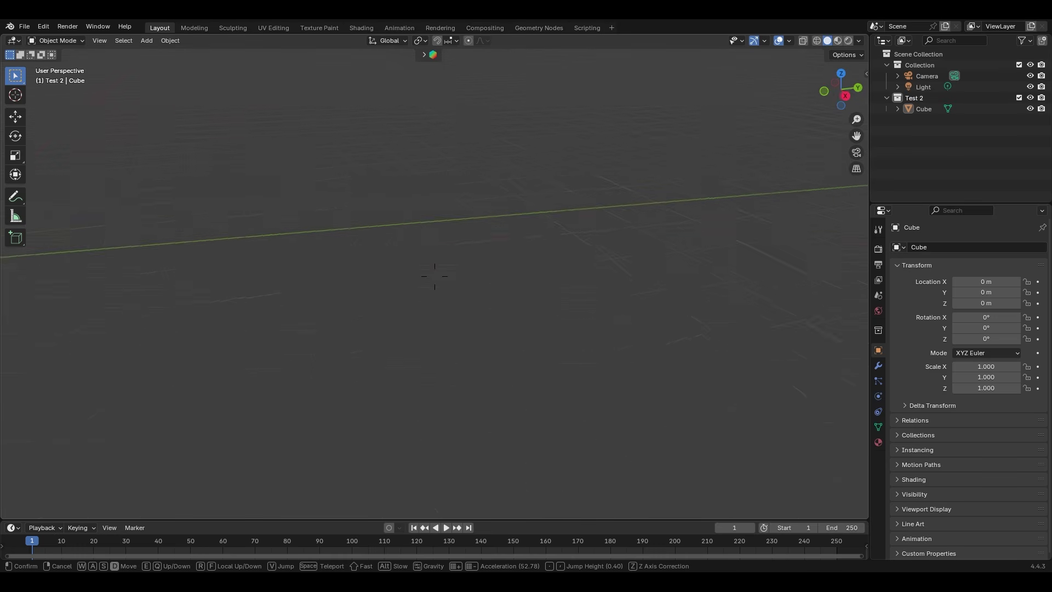
scroll(434, 277, "up", 6)
key("a")
key("w")
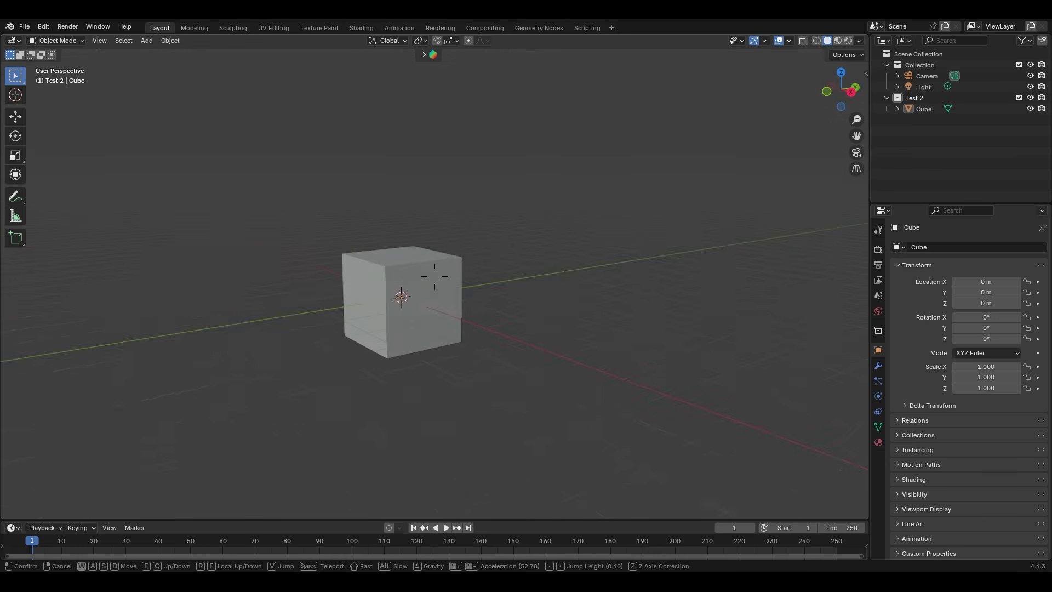
key("d")
key("s")
key("w")
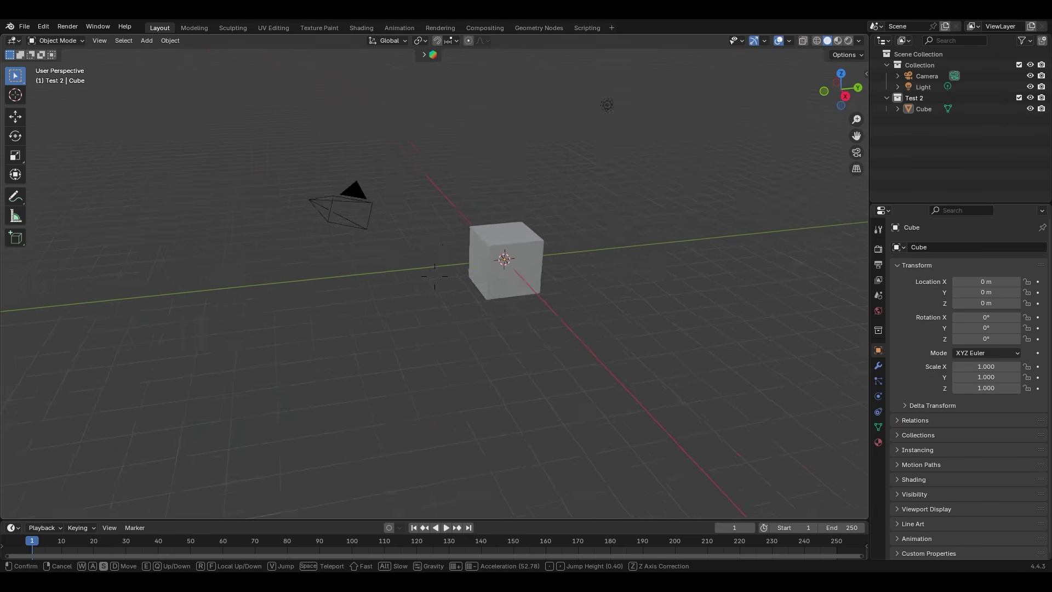
key("s")
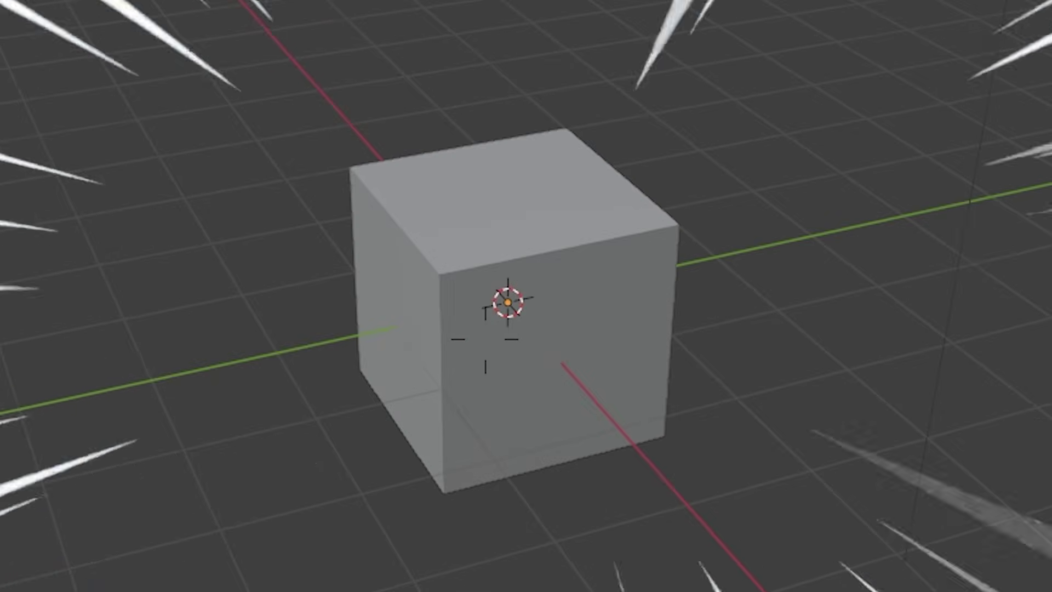
left_click(352, 486)
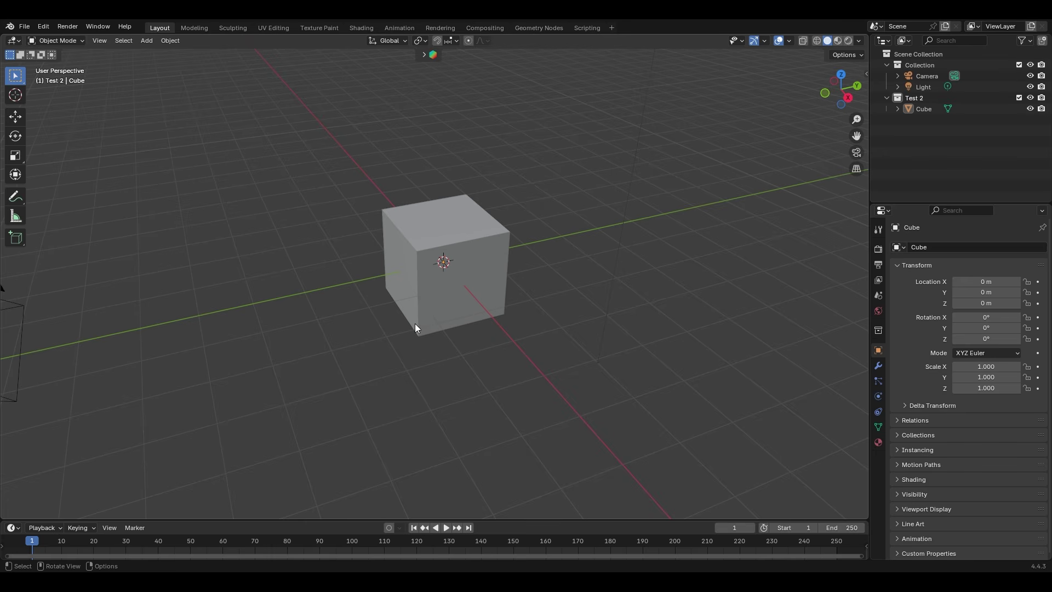
Step: Select the cube and shift it about 2.43 m along the Y axis with the Move tool
left_click(480, 278)
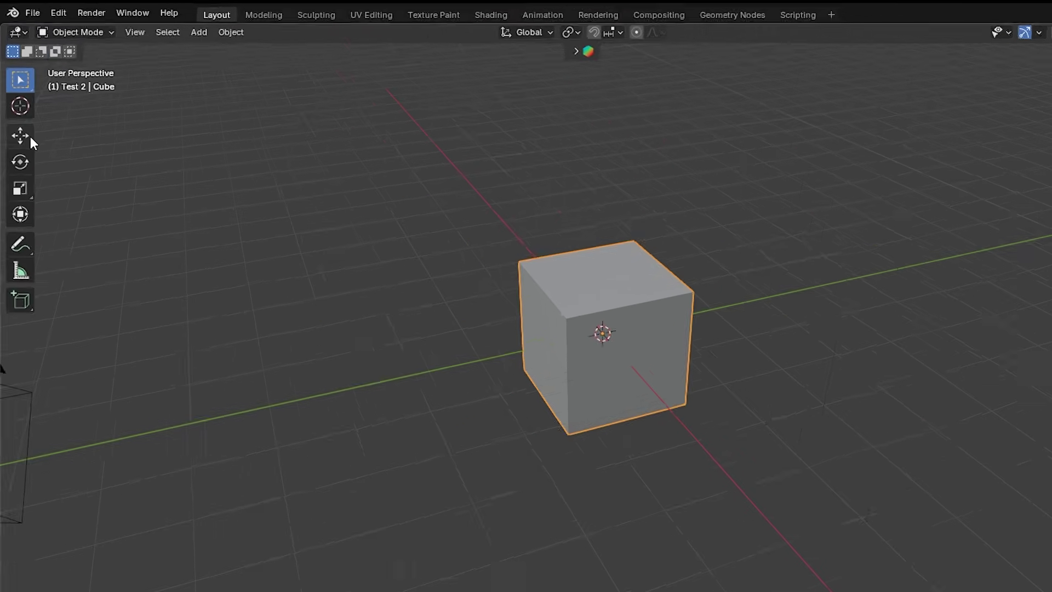
left_click(64, 234)
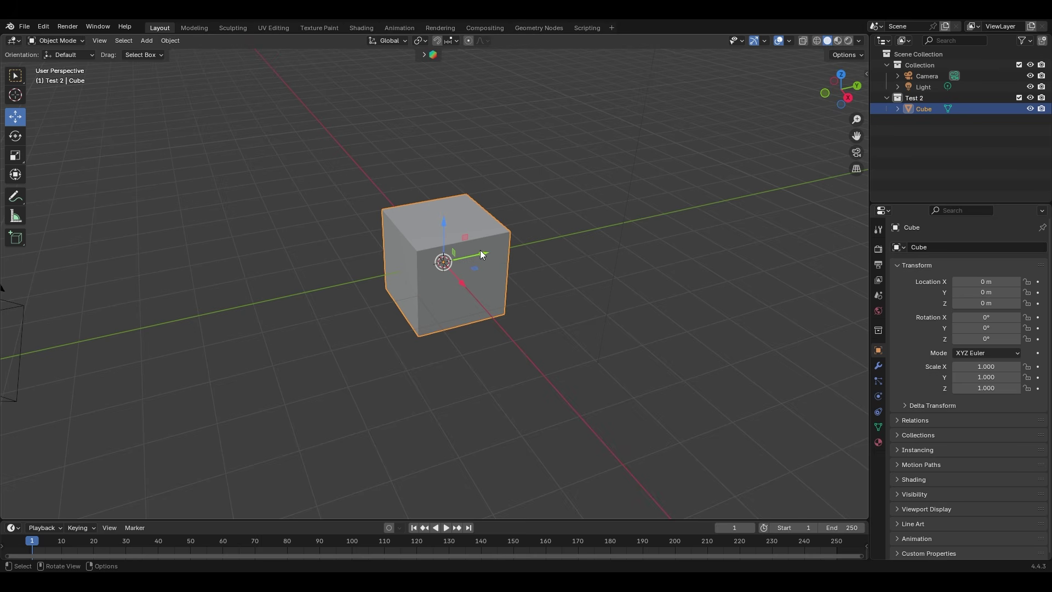
left_click_drag(480, 250, 576, 233)
Step: Back away from the cube in walk navigation until the camera and light are also in view
key("shift+grave")
key("s")
key("w")
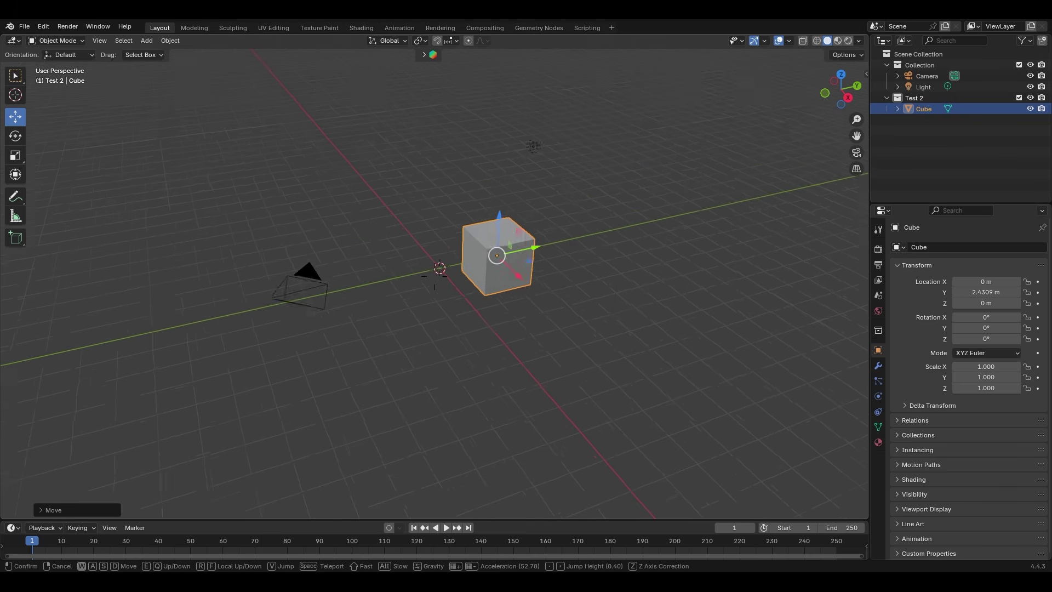
key("s")
left_click(577, 233)
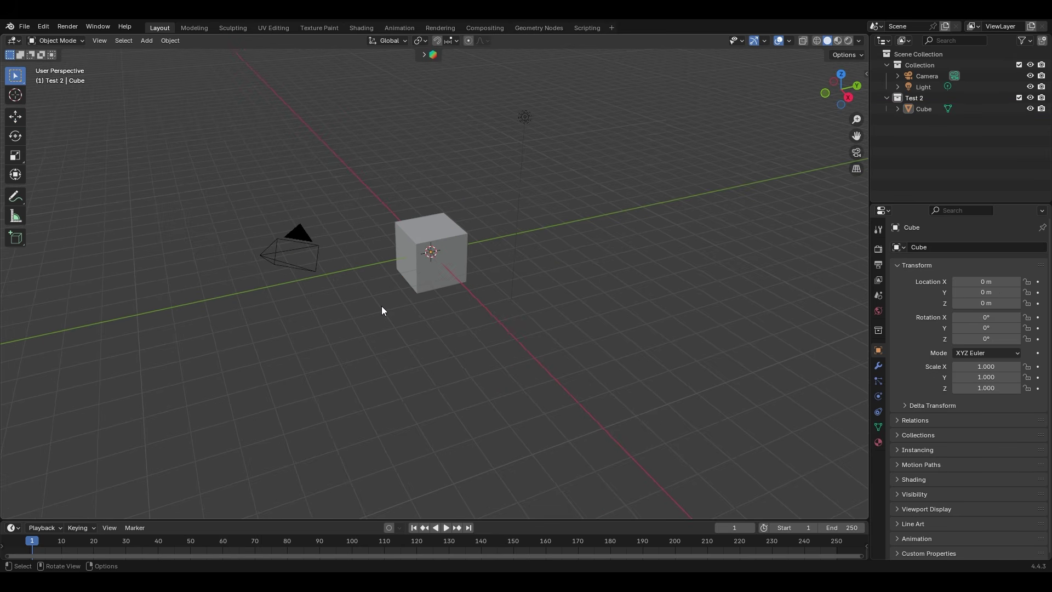
Step: Select the cube, grab it to move it freely through the scene, and undo the move
left_click(447, 261)
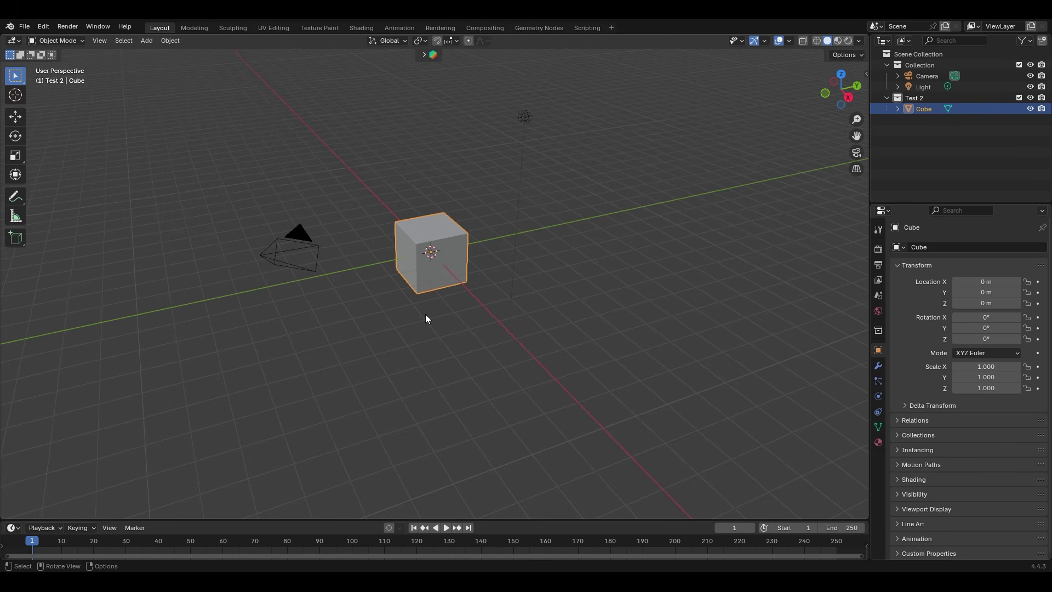
key("g")
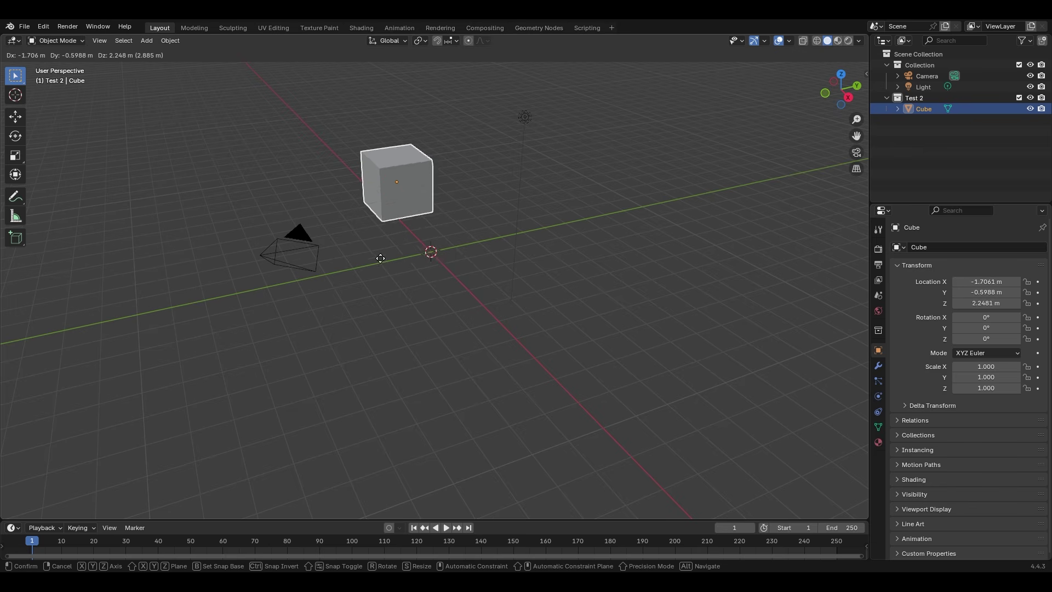
left_click(429, 322)
key("ctrl+z")
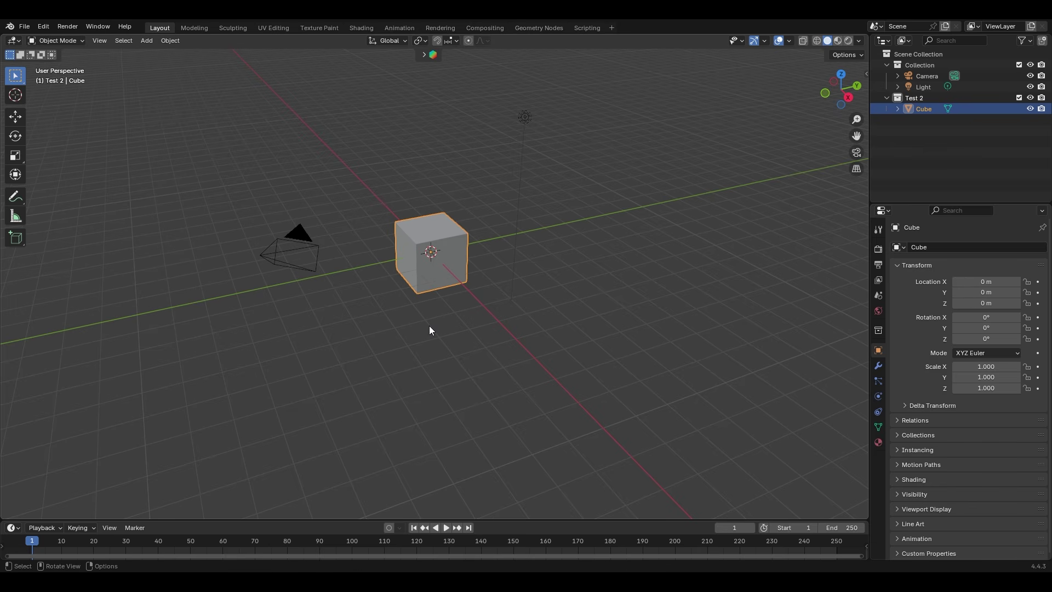
Step: Try grabbing the cube with its movement constrained to the X, Y and Z axes in turn
key("g")
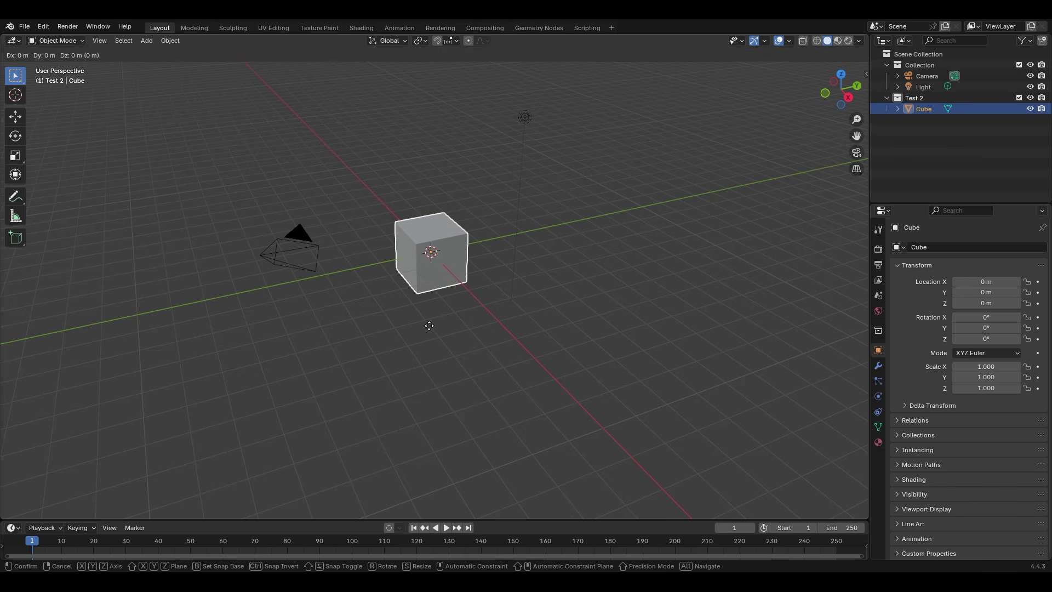
key("x")
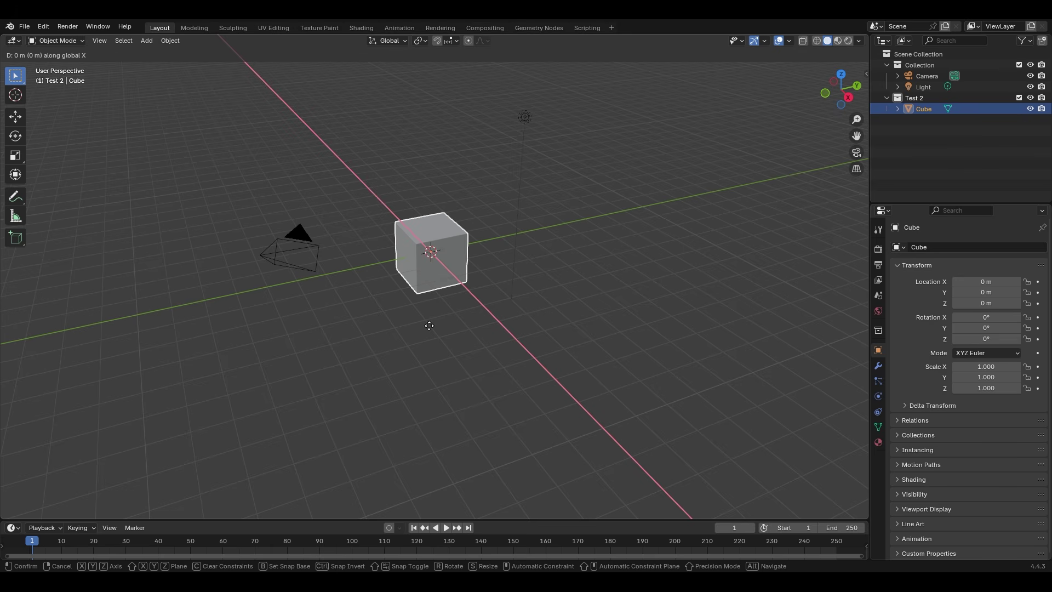
key("y")
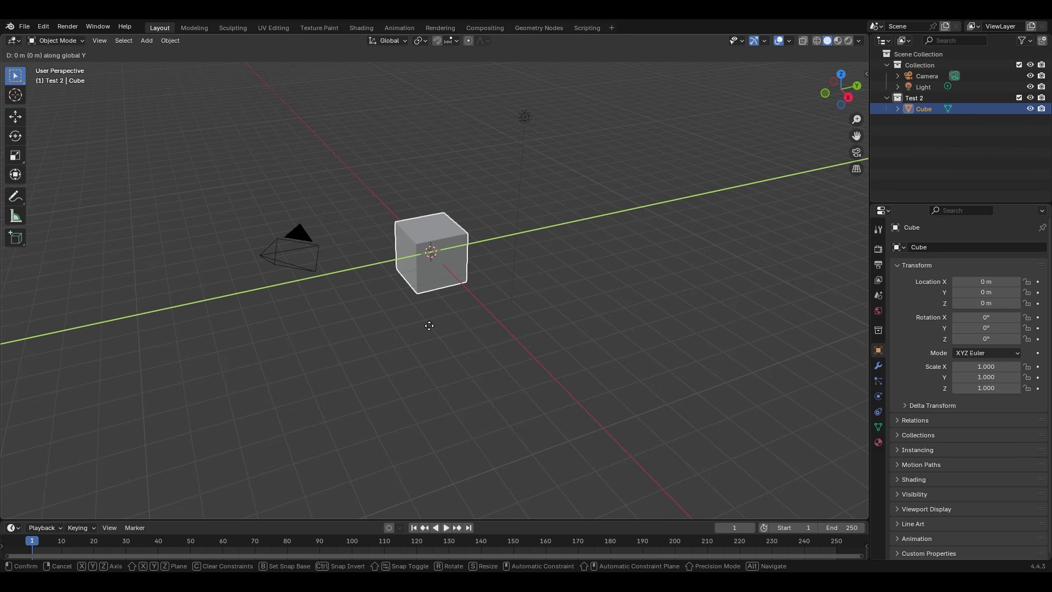
key("z")
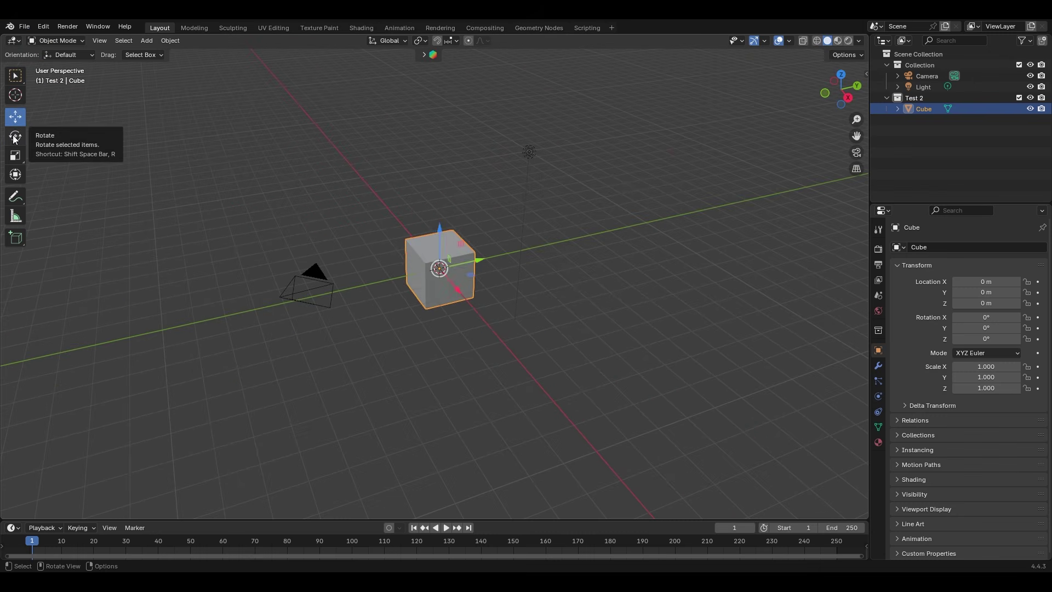
Step: Try the Rotate tool on the cube around the X and Z axes, undoing each rotation
left_click(15, 137)
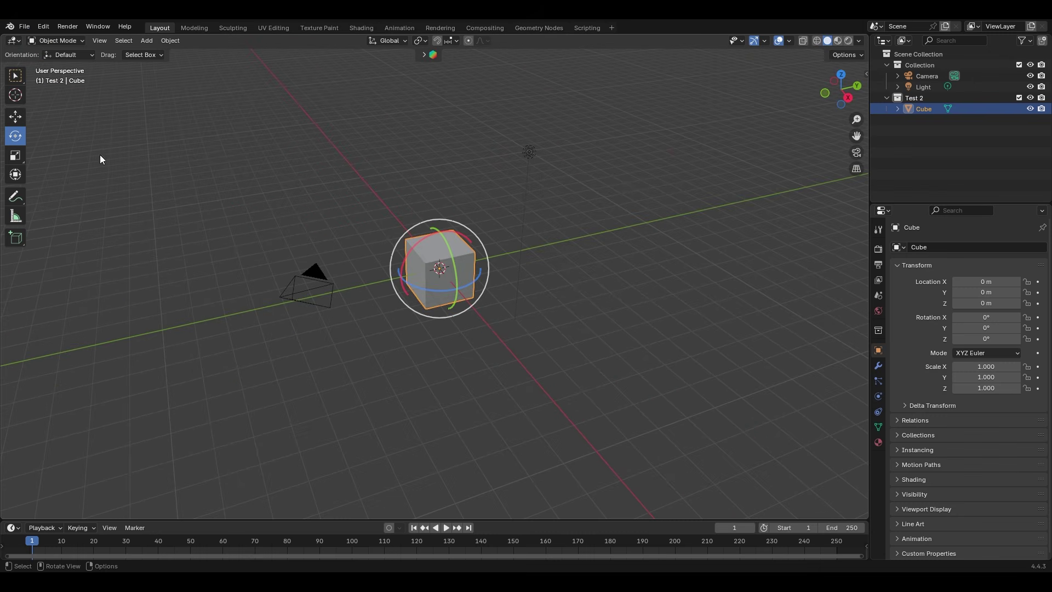
left_click_drag(418, 242, 420, 334)
key("ctrl+z")
mouse_move(434, 287)
left_mouse_down()
mouse_move(370, 230)
mouse_move(478, 279)
mouse_move(491, 254)
mouse_move(418, 300)
left_mouse_up()
key("ctrl+z")
key("ctrl+z")
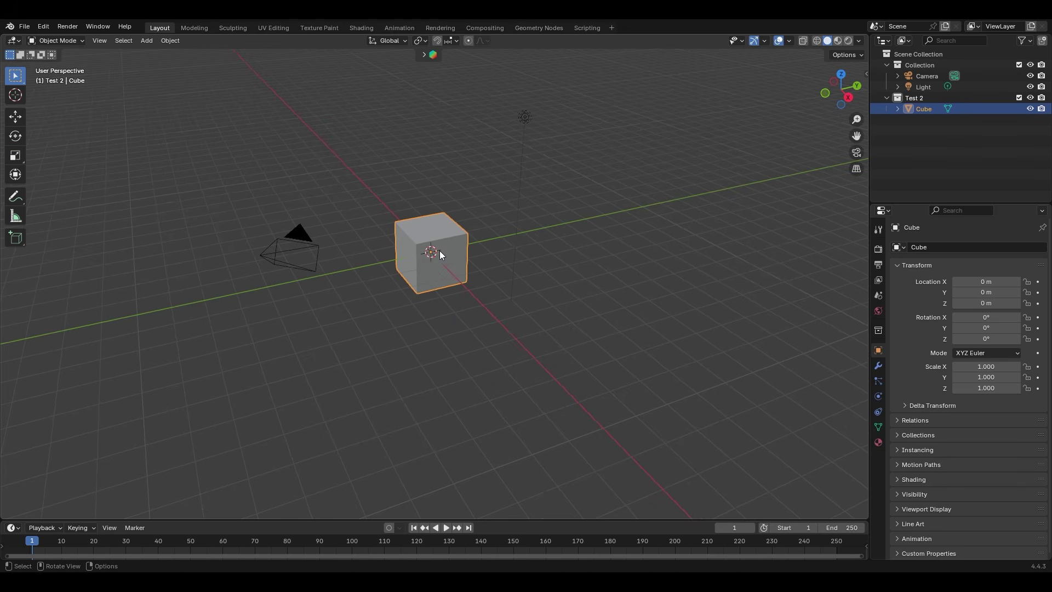
Step: Try rotating the cube directly with the rotation constrained to X, Y, Z and X again
key("r")
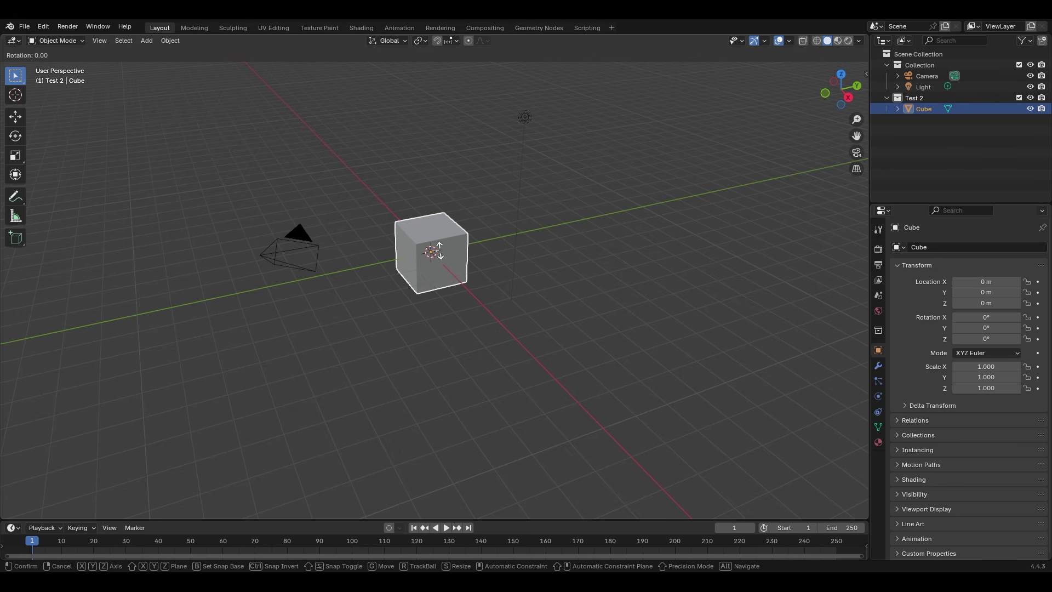
key("x")
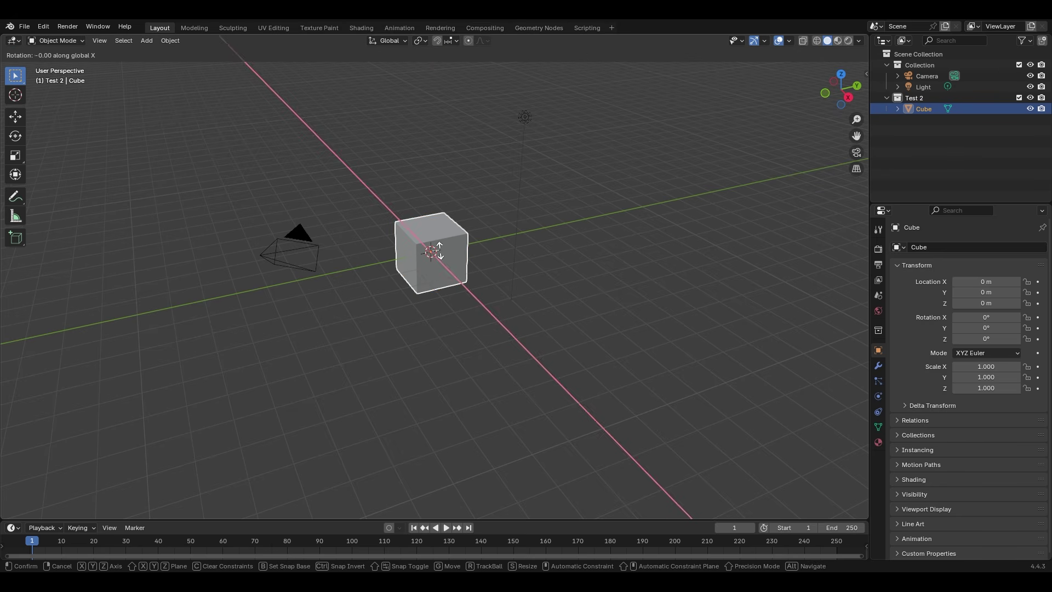
key("y")
key("z")
key("x")
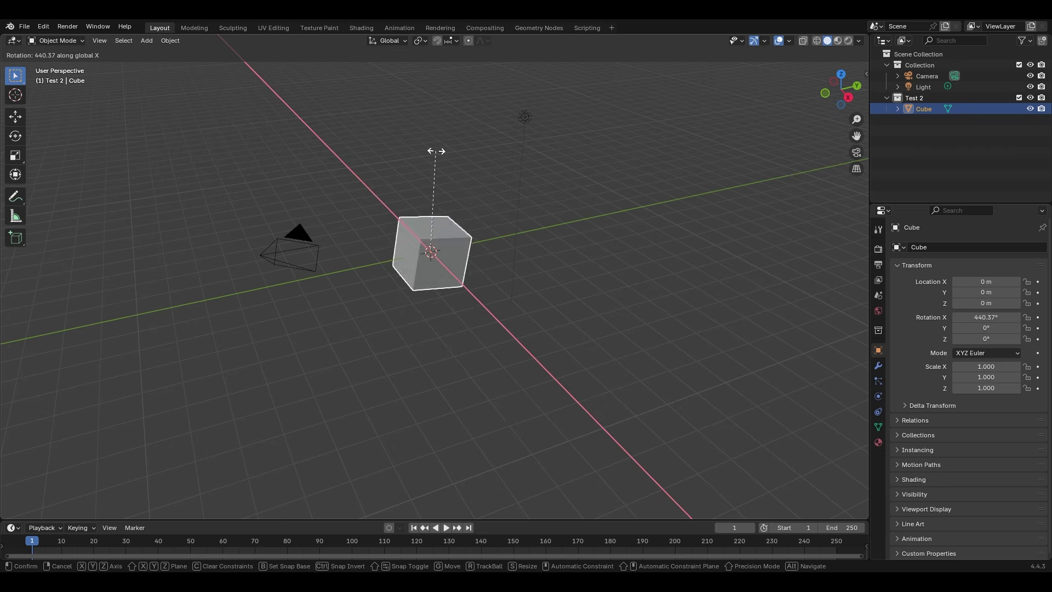
left_click(327, 280)
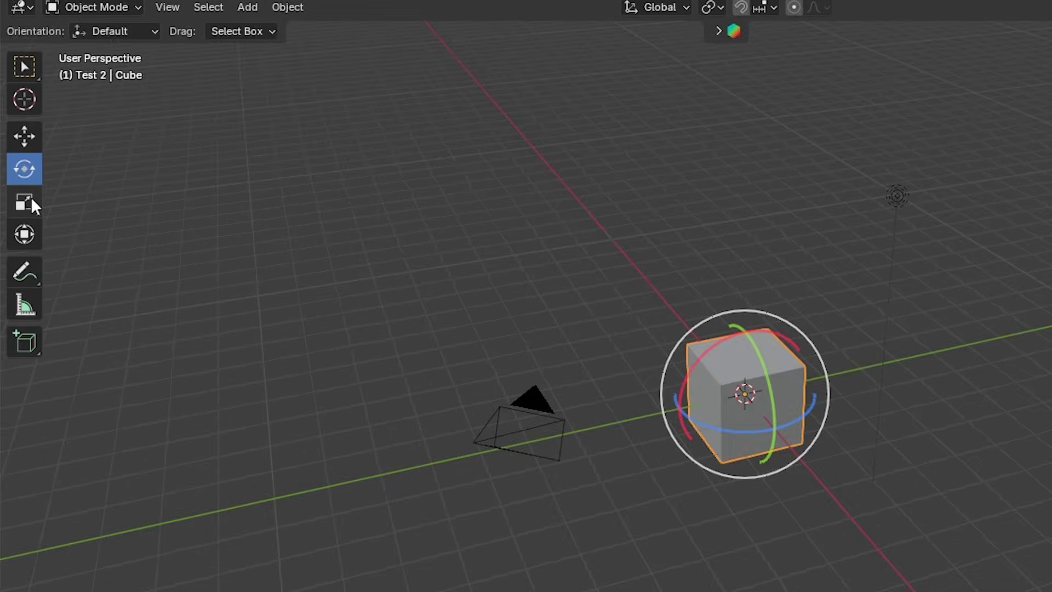
Step: Try the Scale tool on the cube along Y, along X and uniformly, undoing the axis scalings
left_click(28, 204)
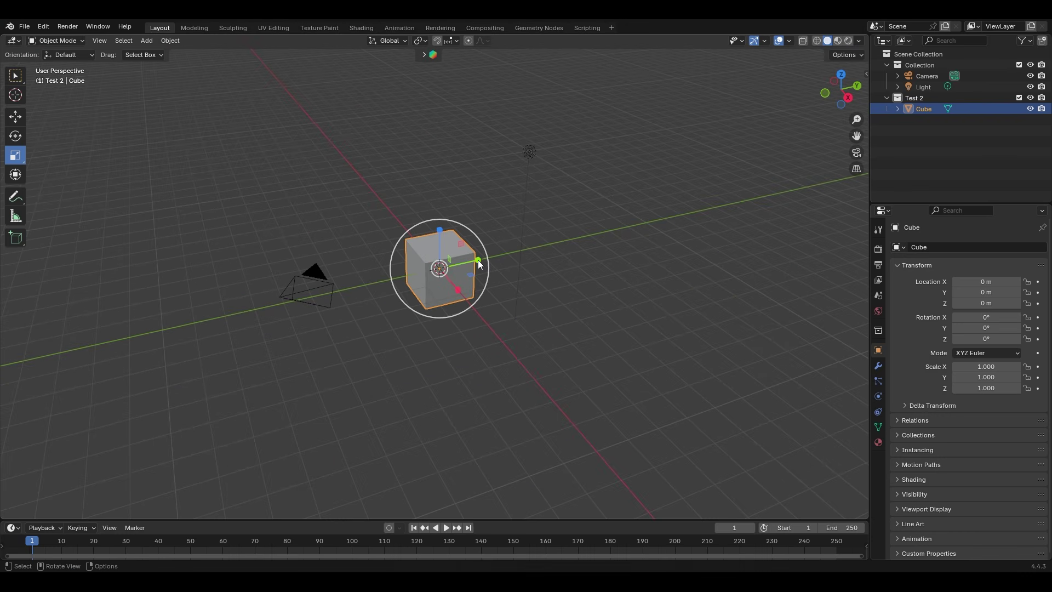
left_click_drag(478, 261, 589, 239)
key("ctrl+z")
left_click_drag(458, 292, 477, 321)
key("ctrl+z")
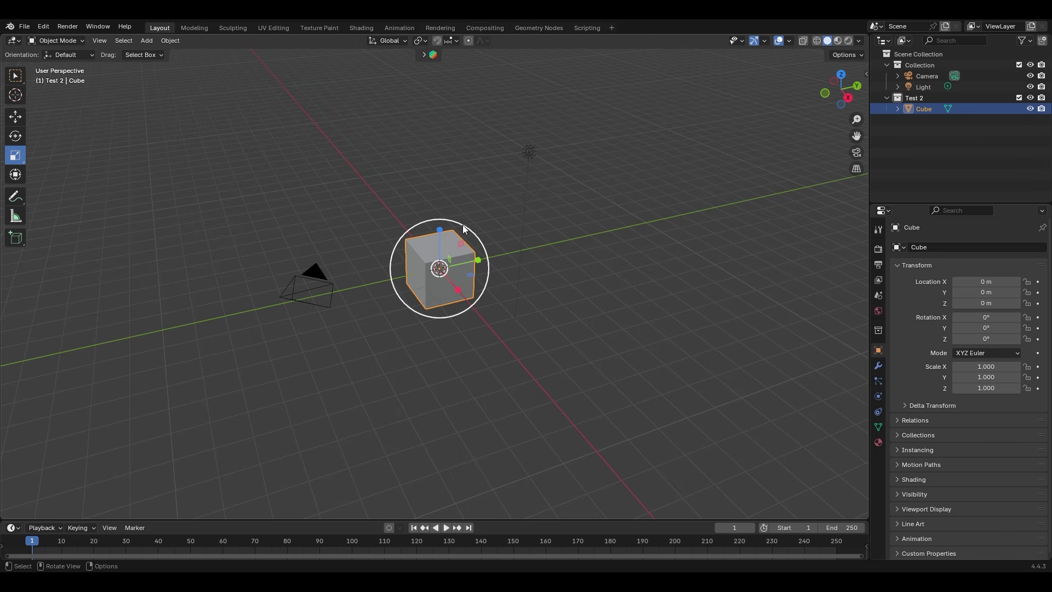
left_click_drag(463, 226, 501, 230)
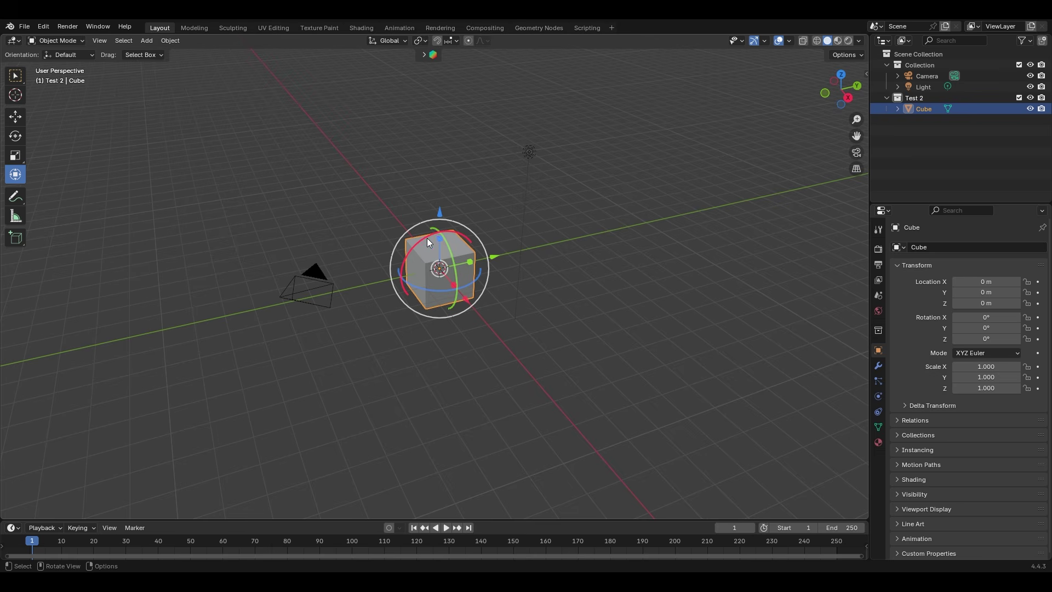
Step: Try the combined Transform tool on the cube: rotate around X, move along Z and scale along Z, undoing each change
left_click_drag(427, 238, 397, 270)
key("ctrl+z")
left_click_drag(438, 213, 439, 166)
key("ctrl+z")
left_click_drag(439, 236, 439, 172)
key("ctrl+z")
Step: Try freehand strokes around the scene with the Annotate tool, undoing each one
left_click(15, 198)
mouse_move(188, 196)
left_mouse_down()
mouse_move(394, 205)
mouse_move(129, 160)
left_mouse_up()
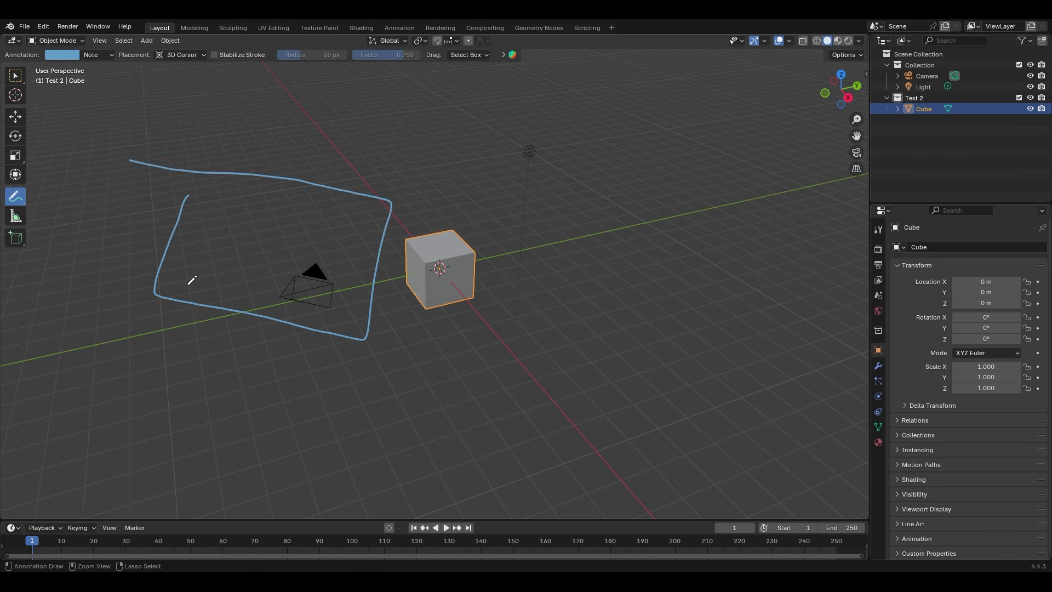
key("ctrl+z")
mouse_move(690, 303)
left_mouse_down()
mouse_move(488, 252)
mouse_move(598, 230)
left_mouse_up()
key("ctrl+z")
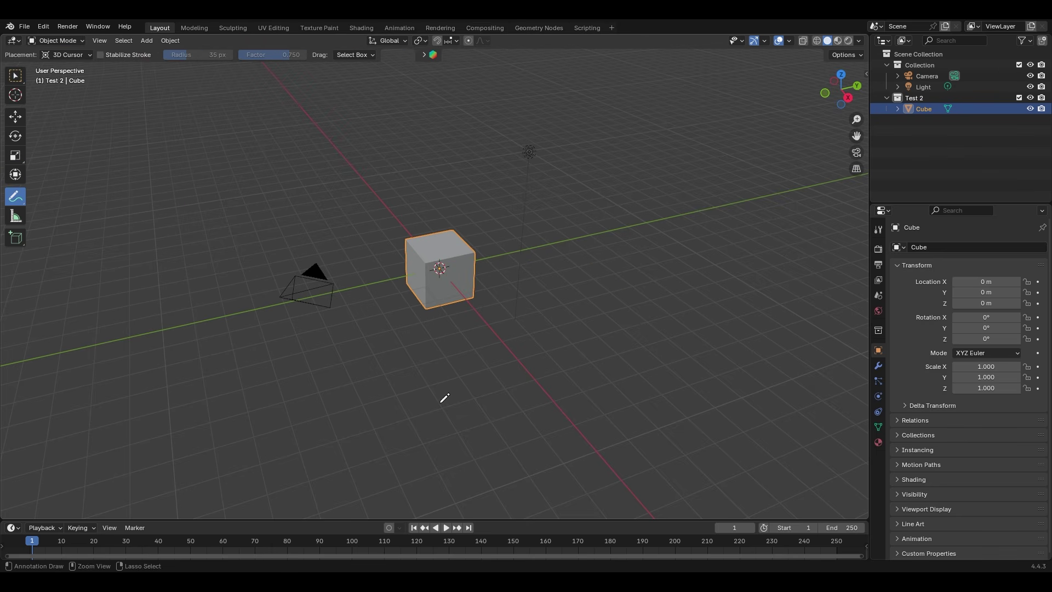
left_click_drag(415, 346, 531, 375)
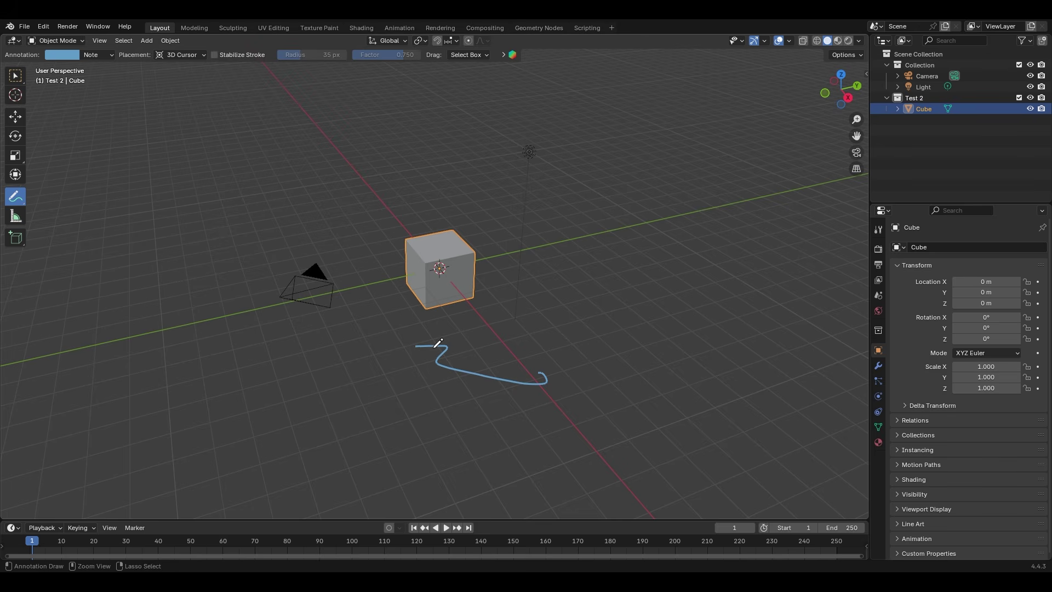
key("ctrl+z")
left_click_drag(450, 322, 542, 357)
key("ctrl+z")
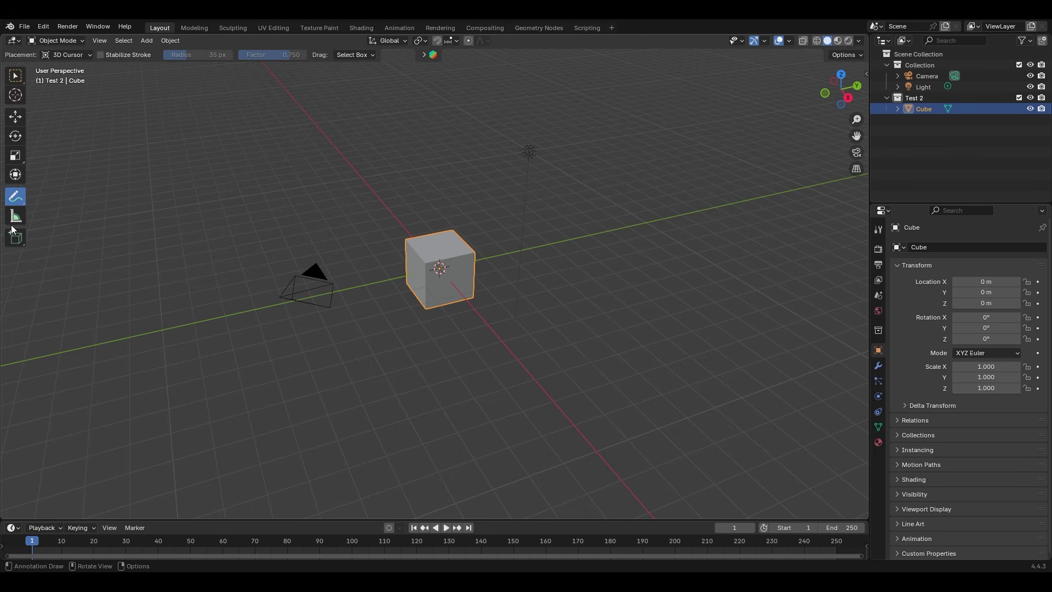
Step: Measure across the cube from its upper left corner with the Measure tool
left_click(14, 220)
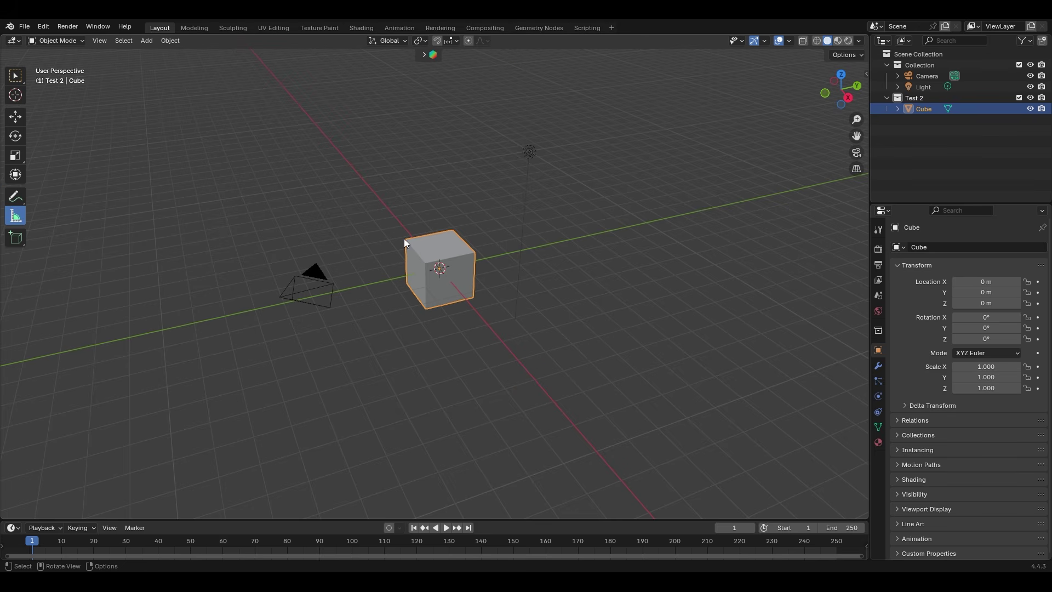
left_click_drag(404, 239, 440, 286)
Step: Draw a long, low box on the grid floor between the camera and the viewer with the Add Cube tool
left_click(15, 238)
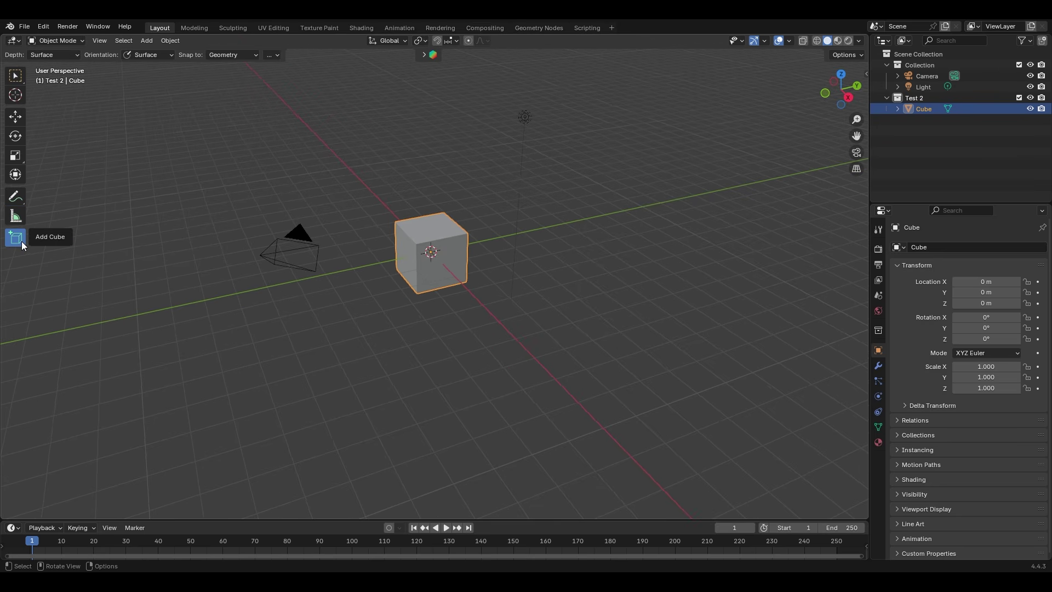
left_click(21, 242)
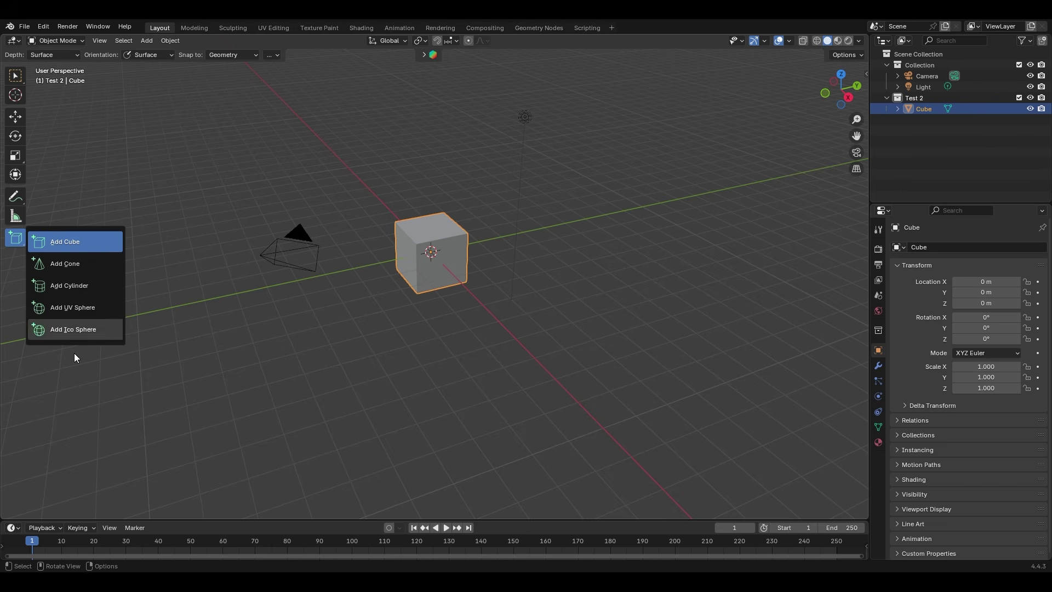
left_click(58, 242)
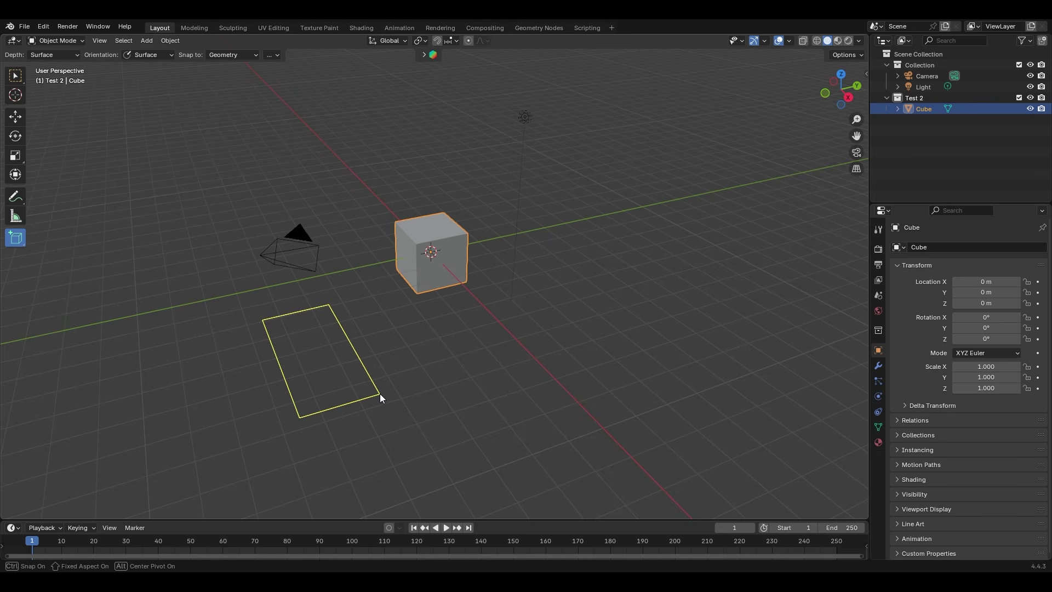
left_click_drag(380, 393, 378, 393)
left_click(357, 344)
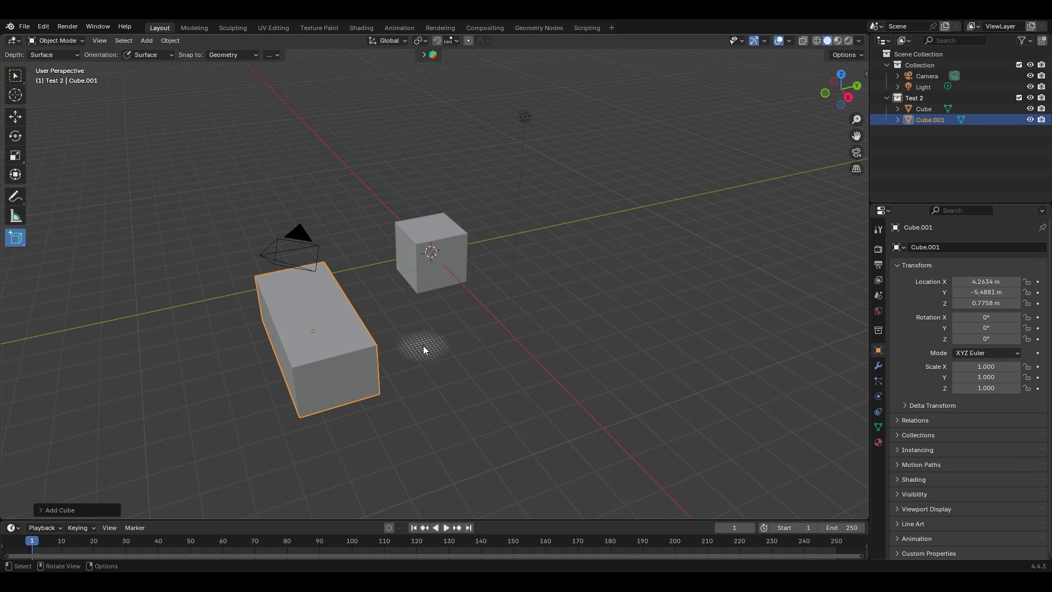
Step: Draw a tall, thin box on top of the long box and a small one at its near end
left_click_drag(300, 289, 347, 341)
left_click(360, 254)
left_click_drag(321, 380, 330, 387)
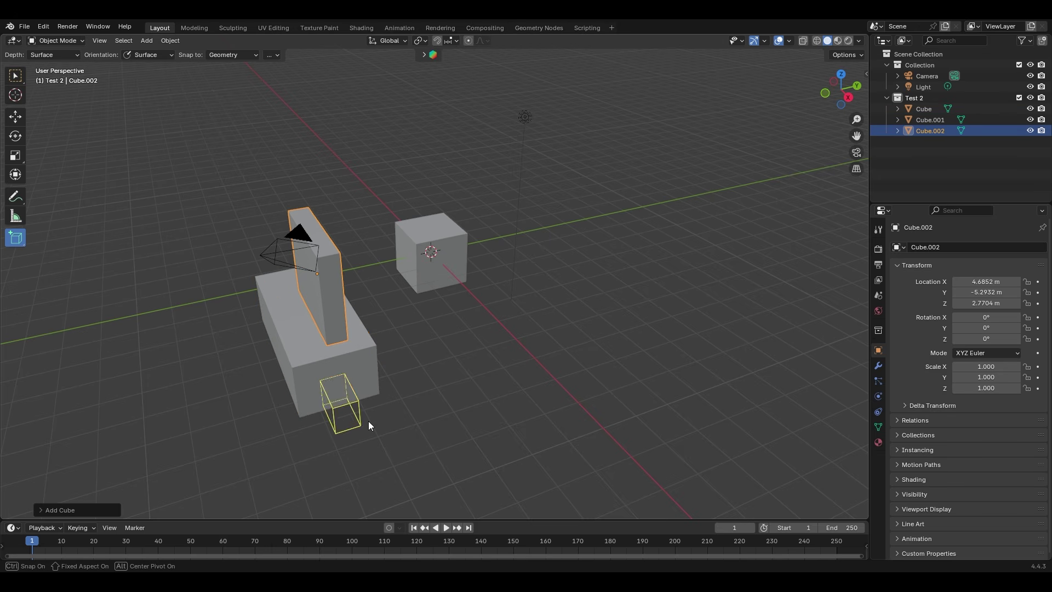
left_click(393, 446)
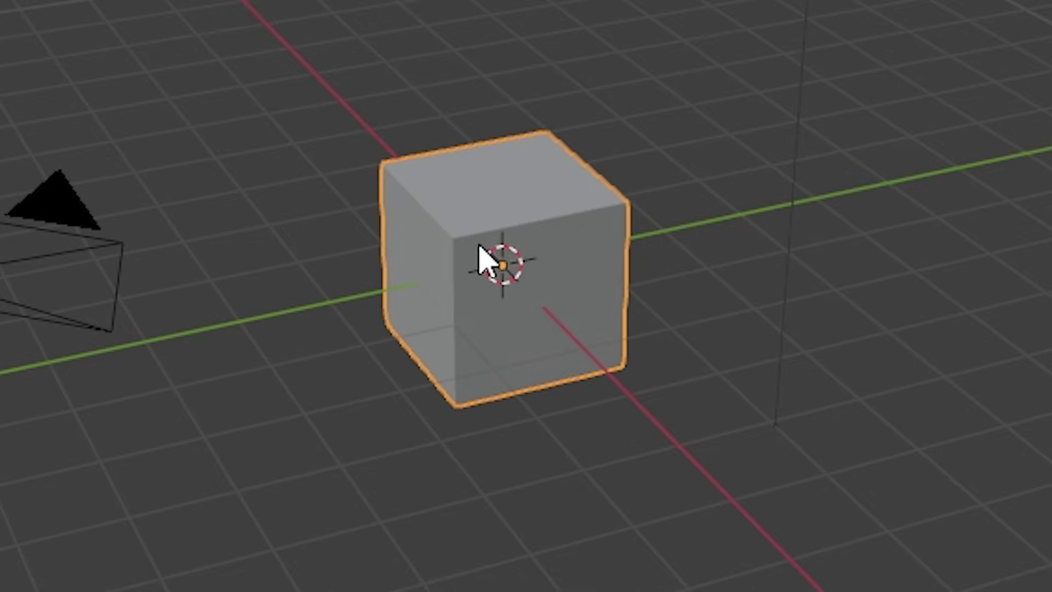
Step: Try placing the 3D cursor at different spots around the cube, and undo the last placement
left_click_drag(431, 253, 489, 178)
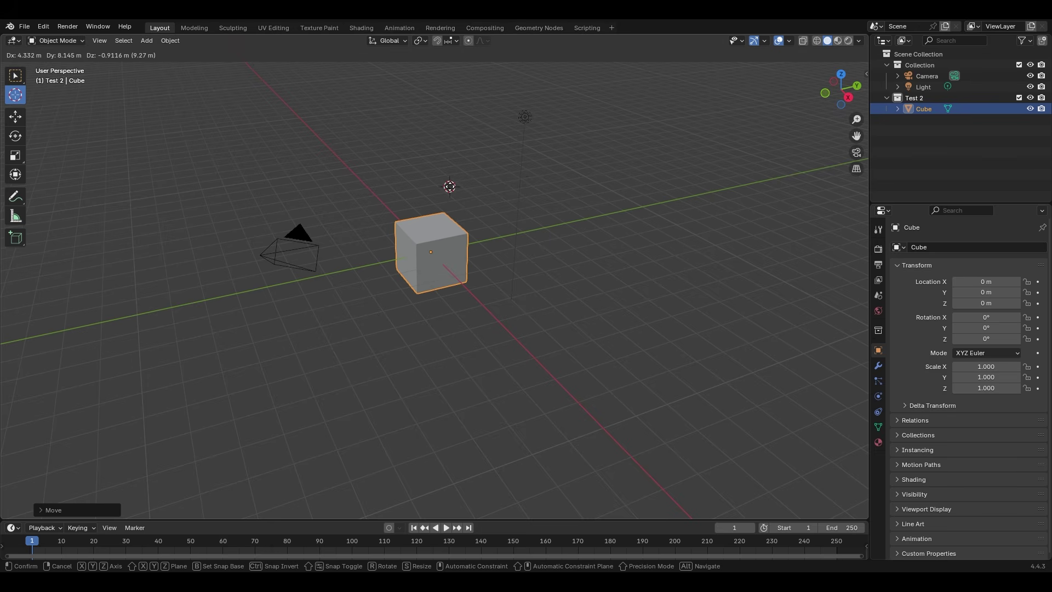
left_click_drag(249, 202, 248, 203)
key("ctrl+z")
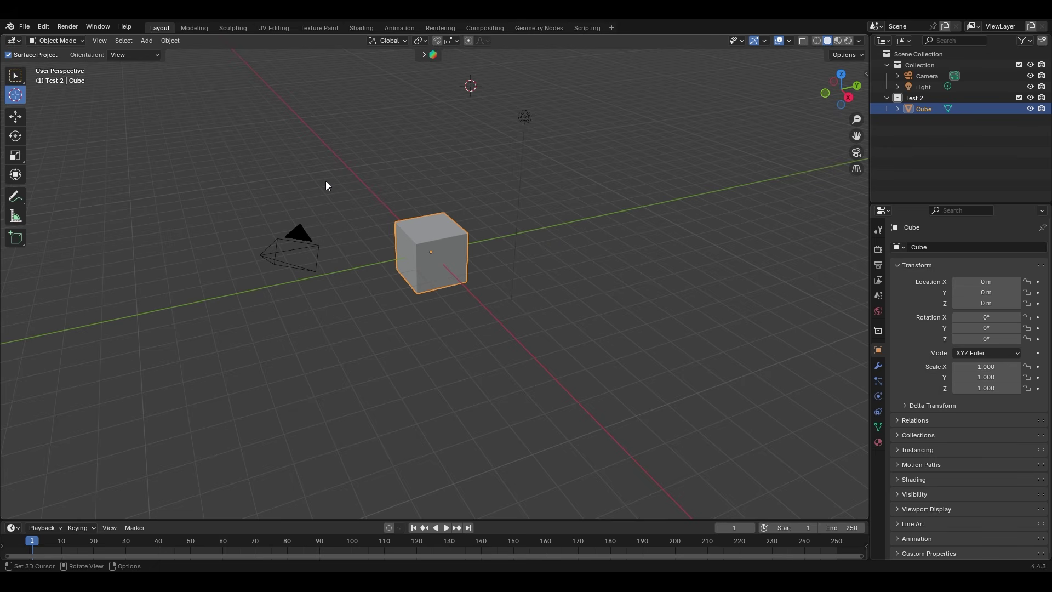
Step: Snap the 3D cursor to the world origin
key("shift+s")
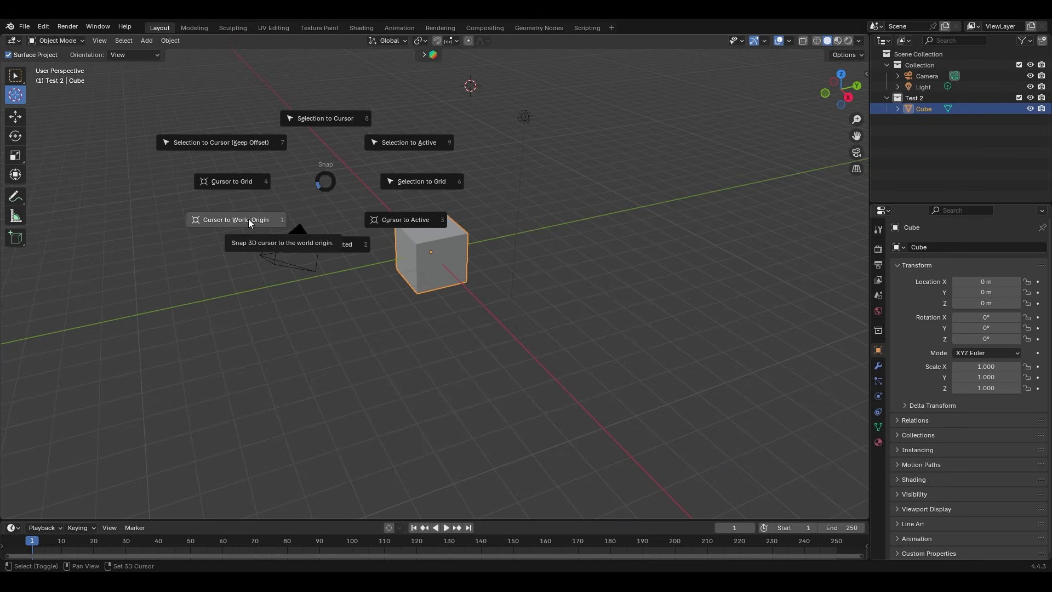
left_click(248, 219)
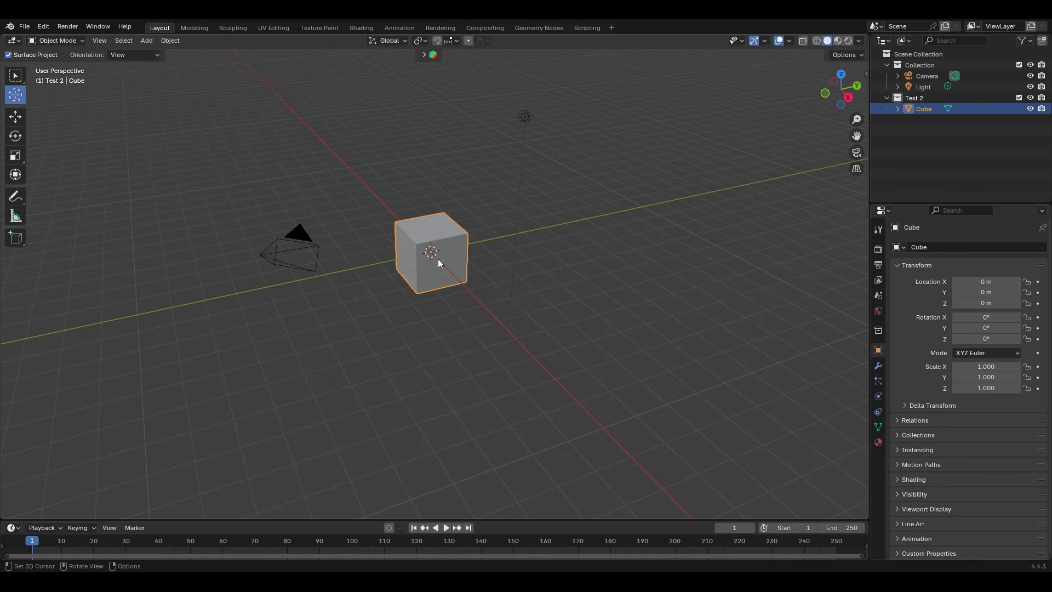
Step: Select the cube and try moving and rotating it freely, cancelling both transforms
middle_click_drag(539, 164, 554, 295, "shift")
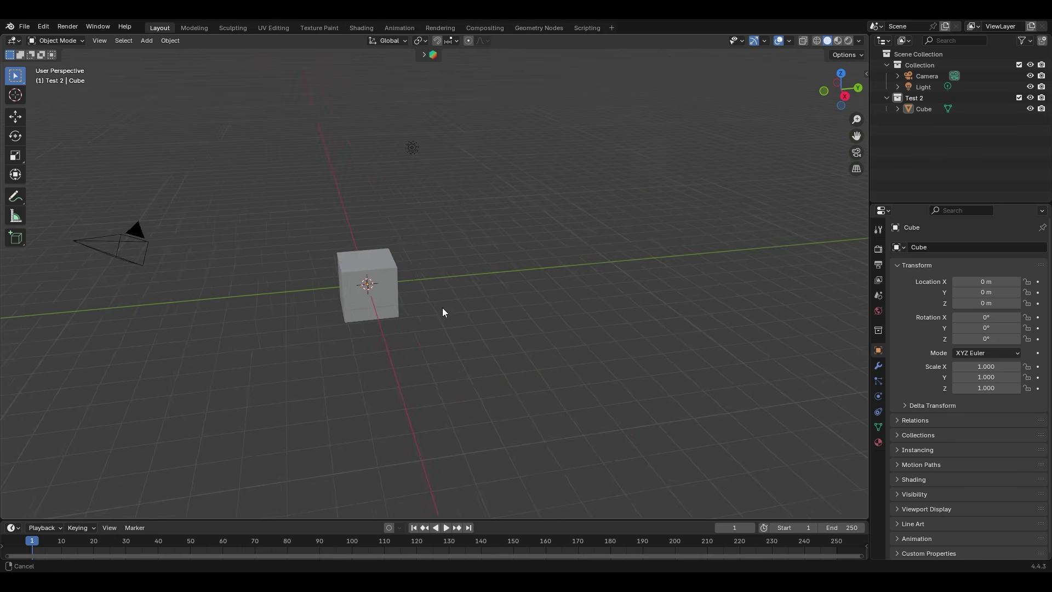
left_click(442, 291)
key("g")
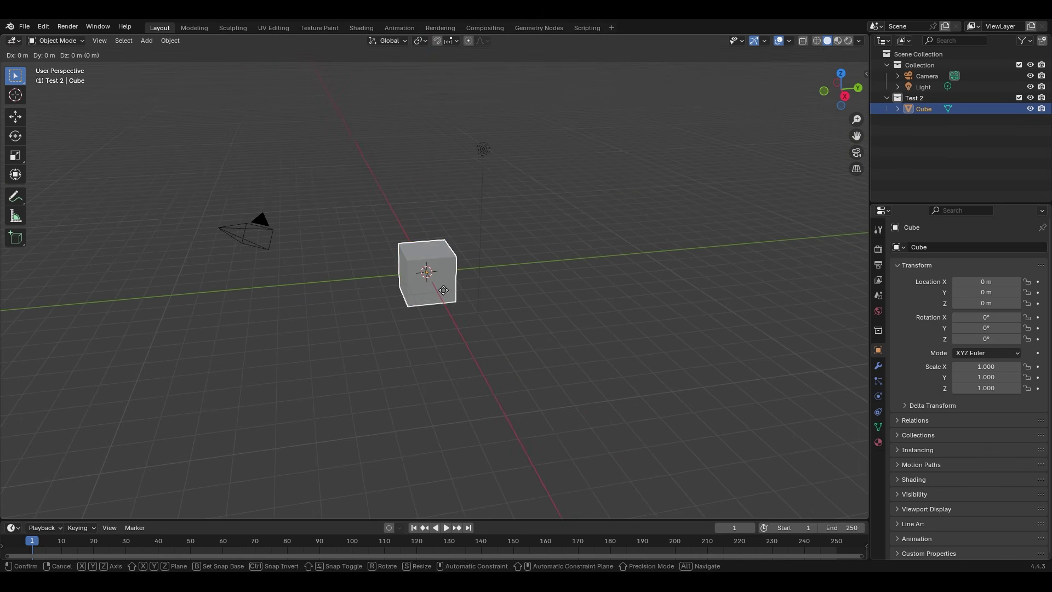
key("Escape")
key("r")
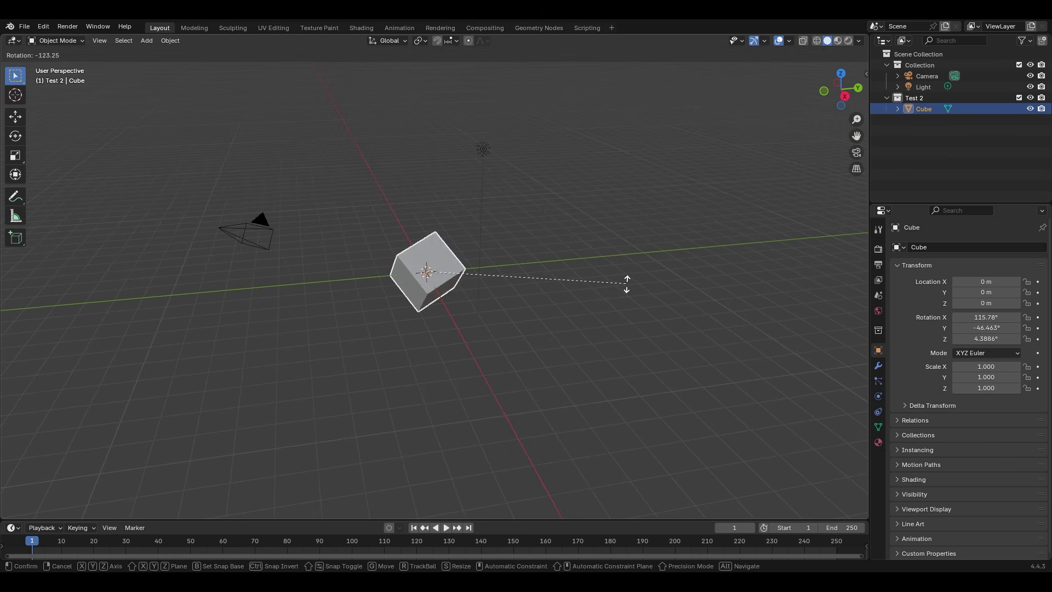
key("Escape")
Step: Try scaling the cube along the global X axis, and cancel the scaling
key("s")
key("x")
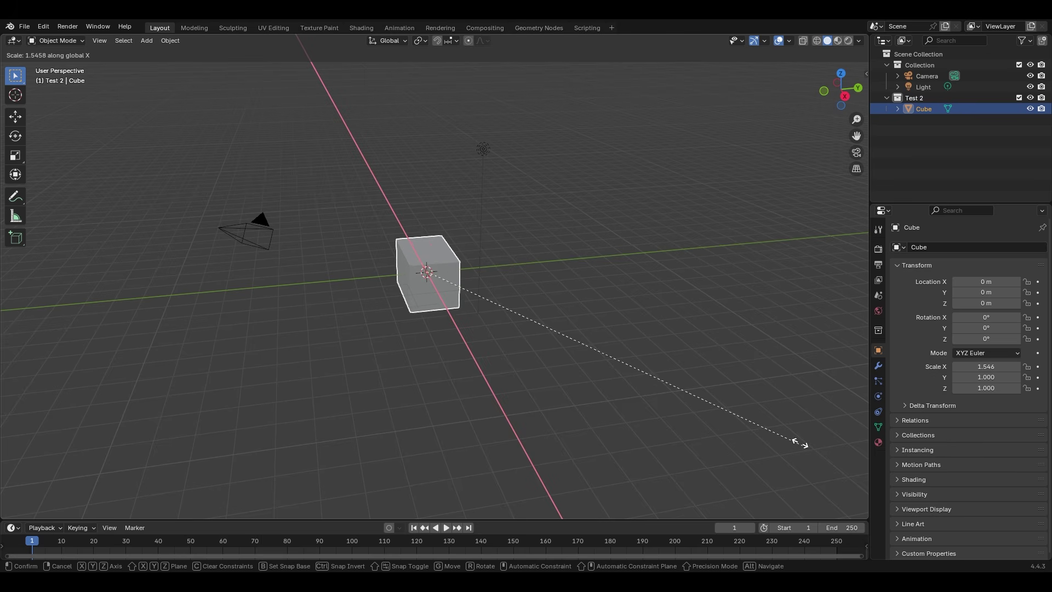
key("Escape")
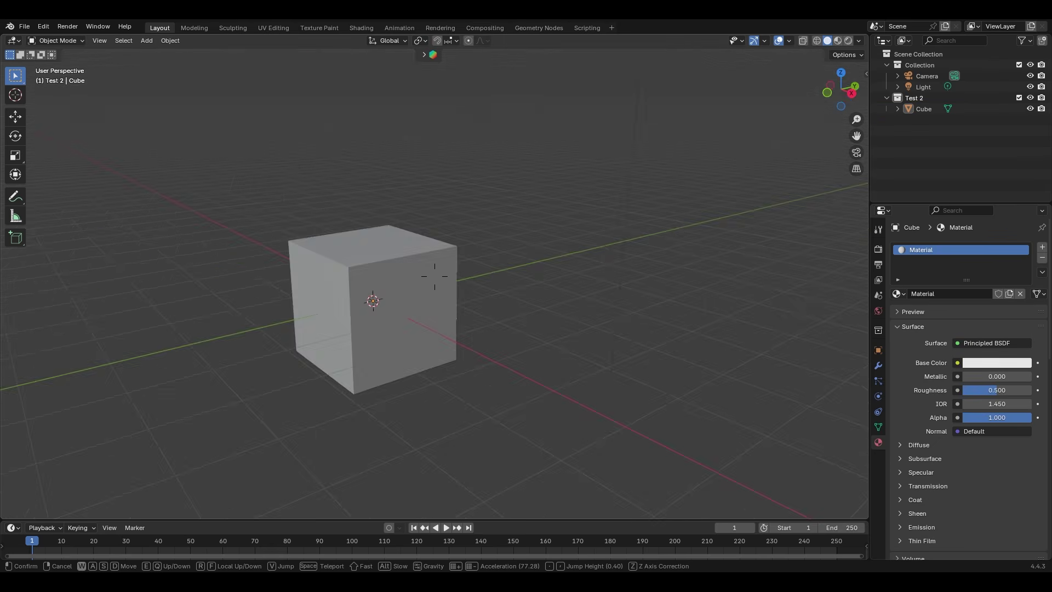
Step: Move back and forth around the cube in walk navigation to view it from different distances
key("s")
key("w")
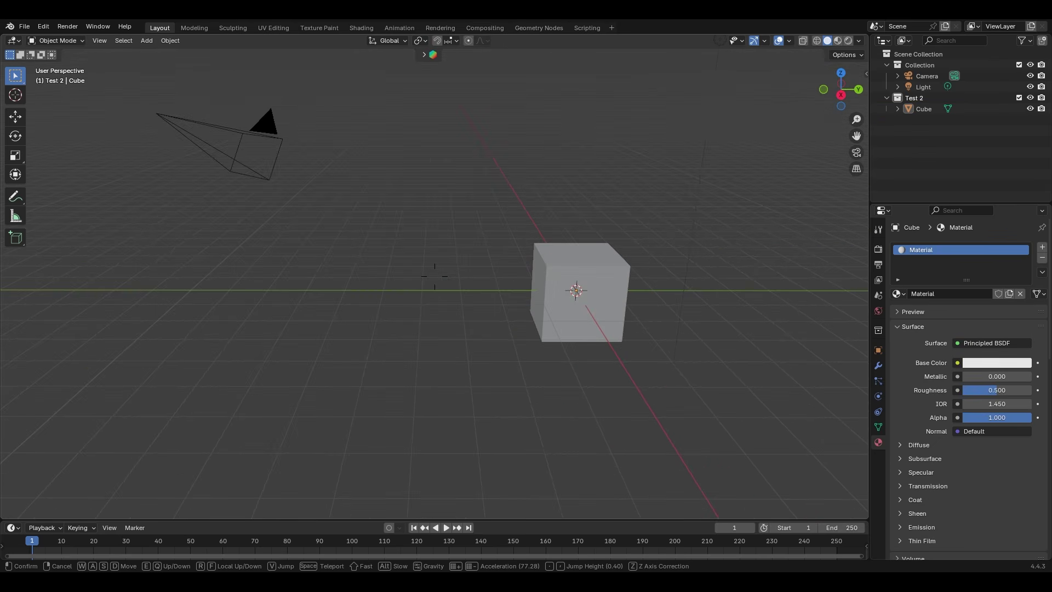
key("s")
key("w")
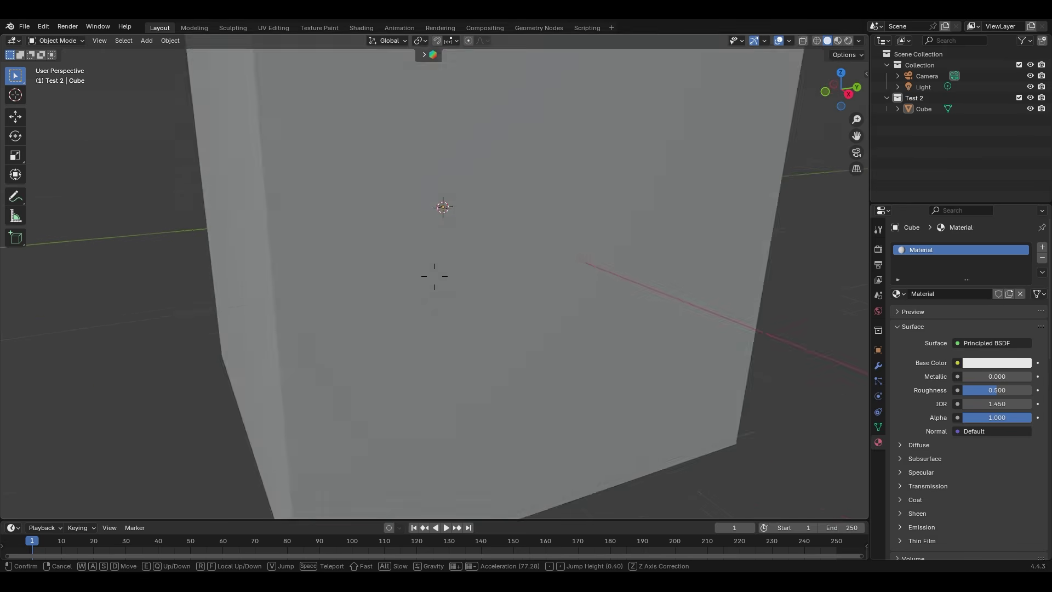
key("s")
key("w")
key("Escape")
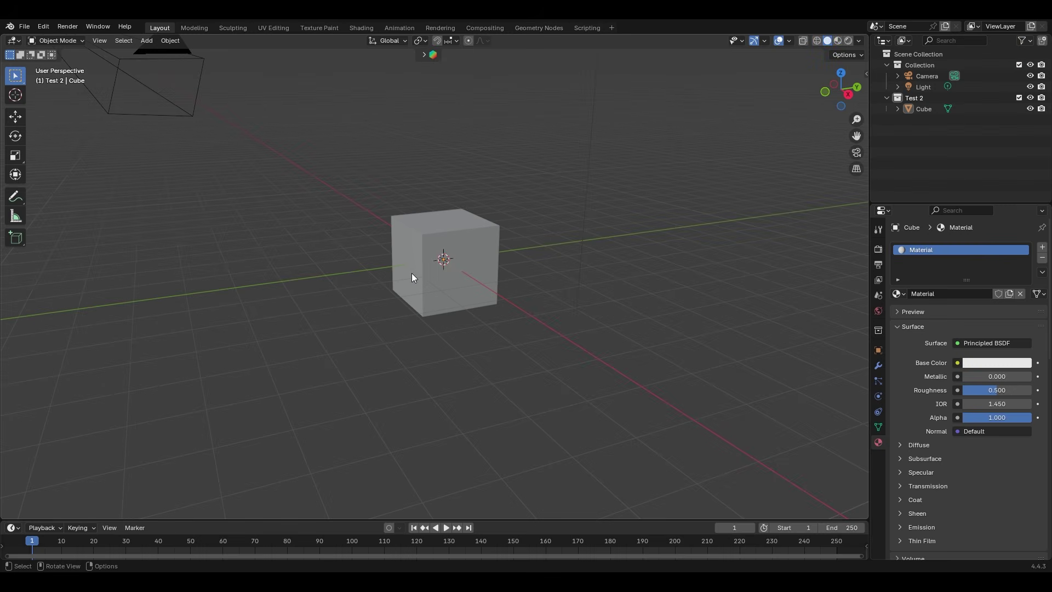
Step: Select the cube and try a pale bluish base color for its material on the color wheel
left_click(412, 278)
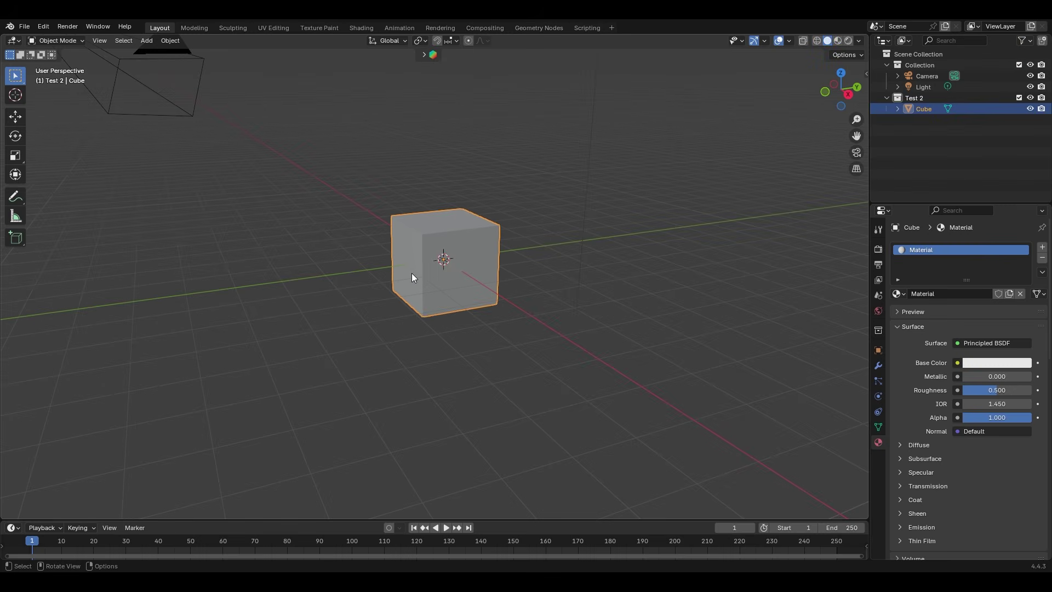
left_click(978, 362)
left_click(972, 363)
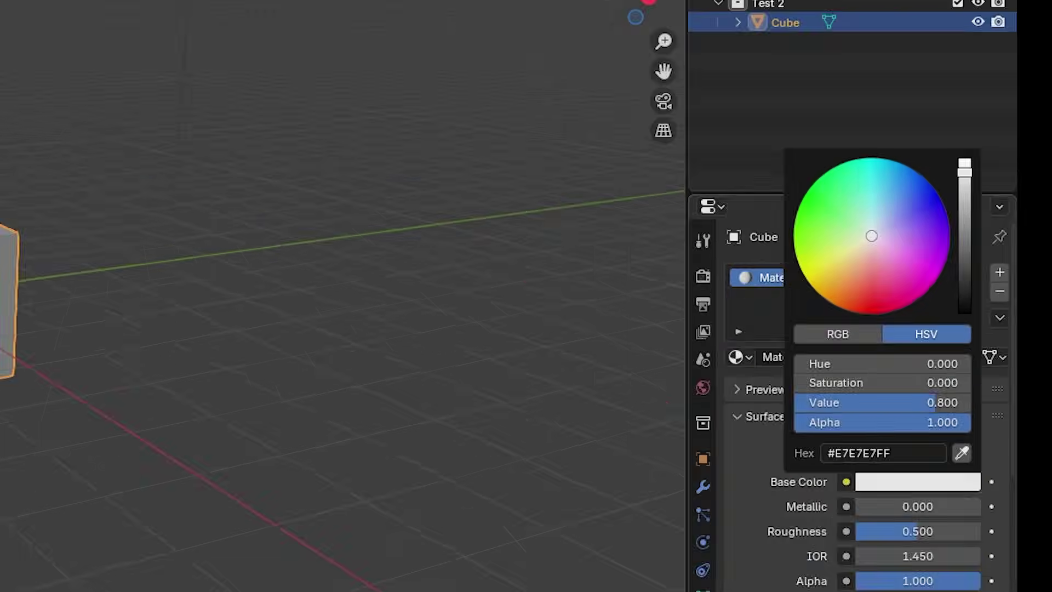
left_click_drag(971, 227, 972, 184)
left_click_drag(628, 93, 637, 248)
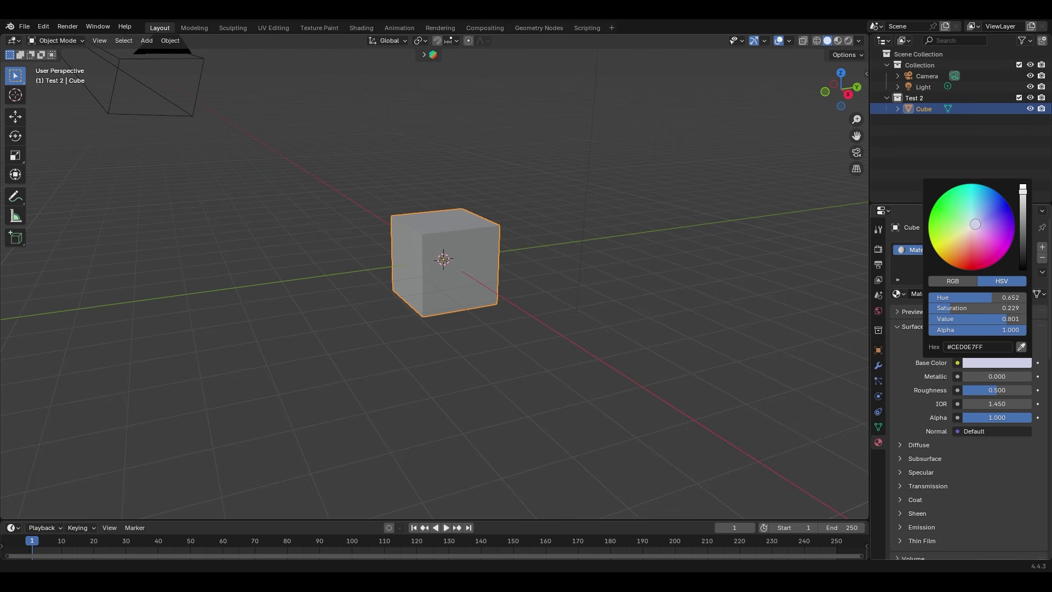
left_click_drag(975, 224, 982, 188)
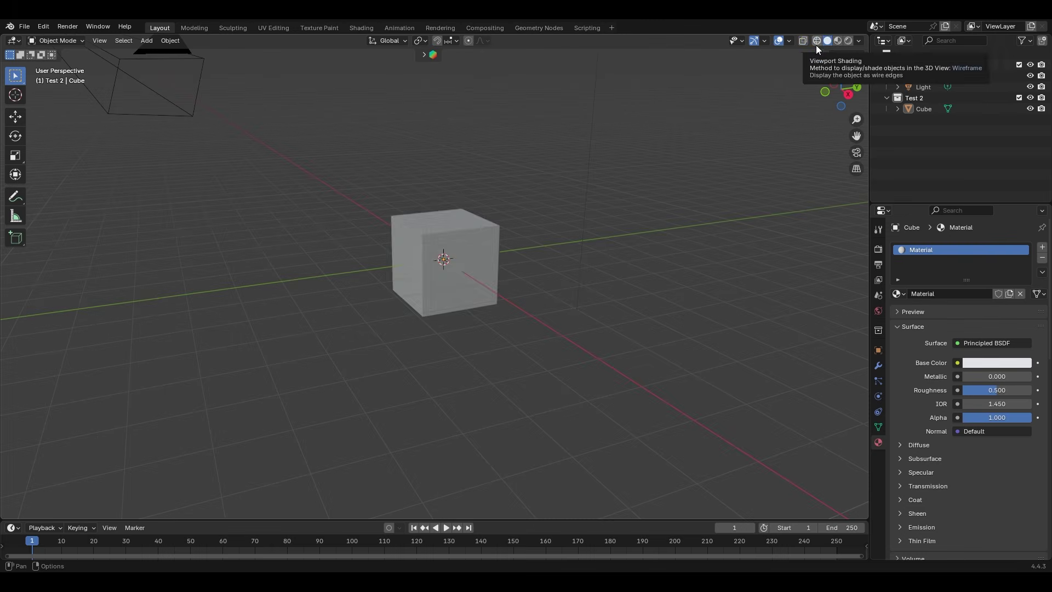
Step: Display the scene in Wireframe shading, and return to Solid shading
left_click(817, 41)
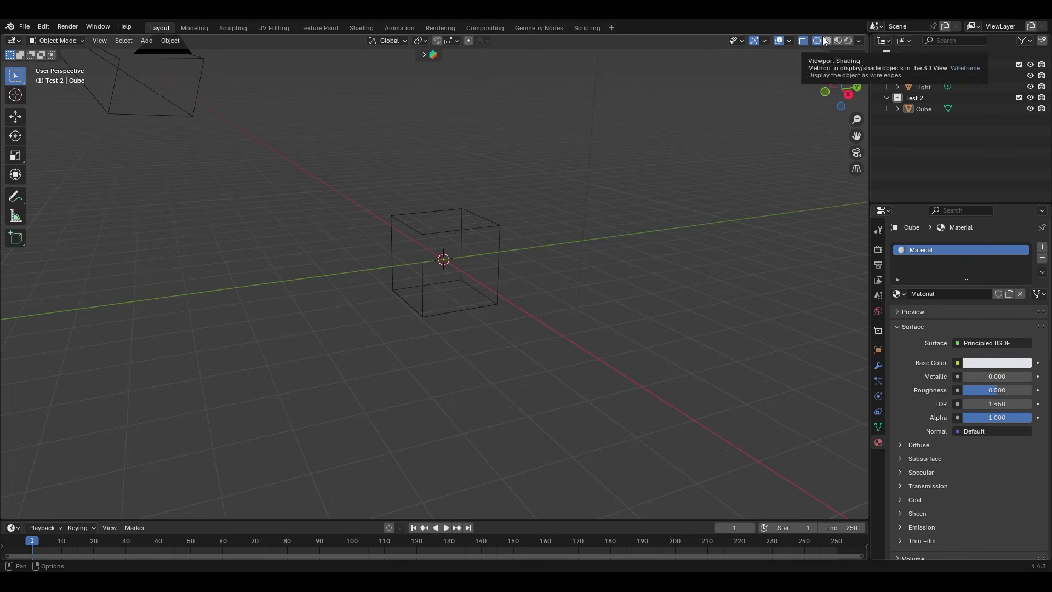
left_click(831, 41)
left_click(589, 347)
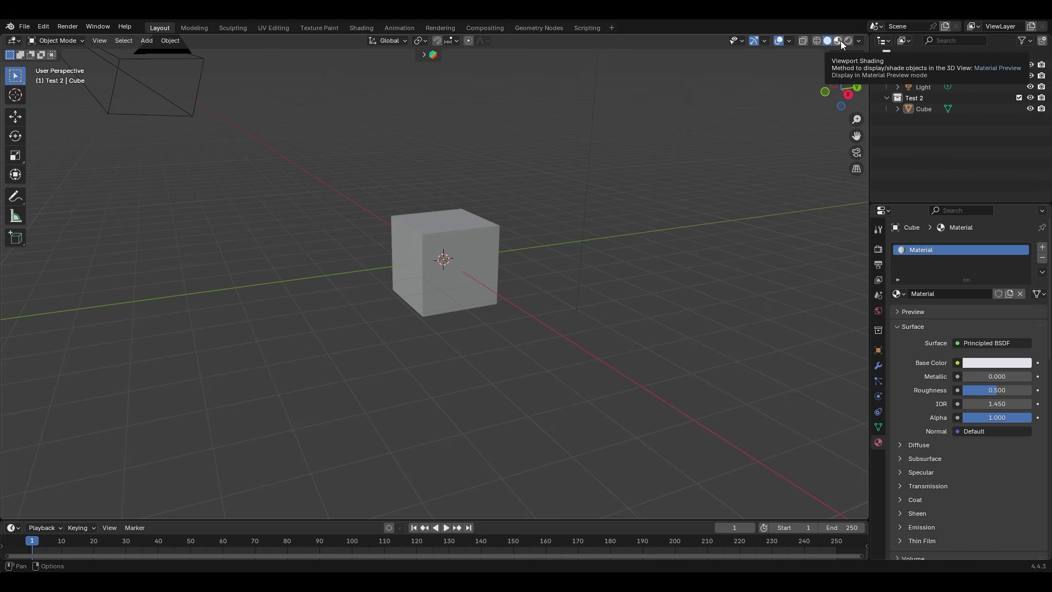
Step: Switch the viewport to Material Preview shading and set the cube material's base color to a strong blue
left_click(841, 40)
left_click(1009, 362)
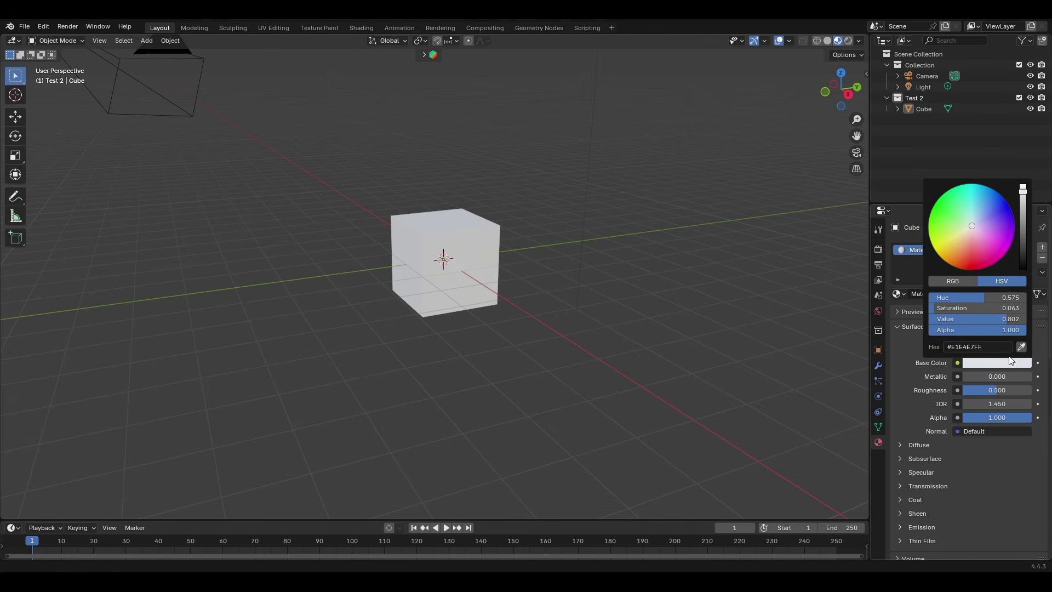
left_click_drag(972, 225, 928, 219)
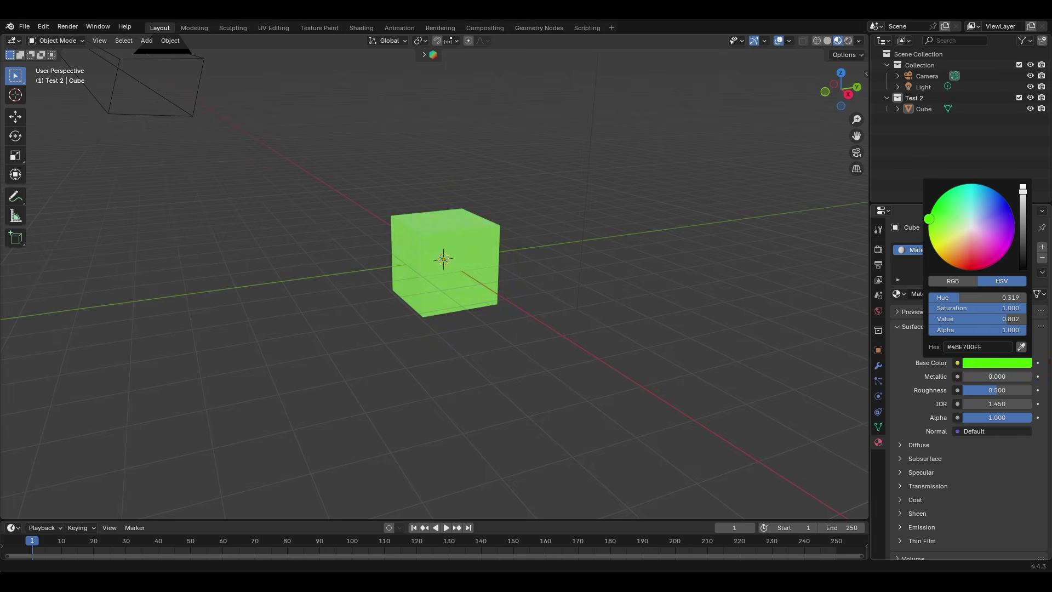
left_click_drag(964, 184, 995, 263)
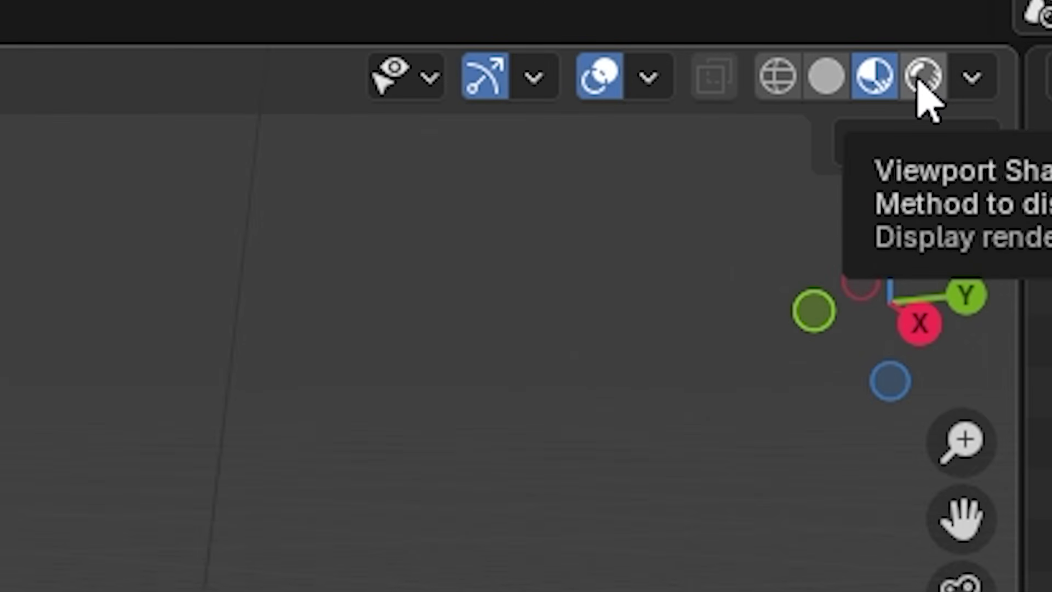
Step: Switch the viewport to Rendered shading and view the blue cube from several distances and through the camera
left_click(923, 77)
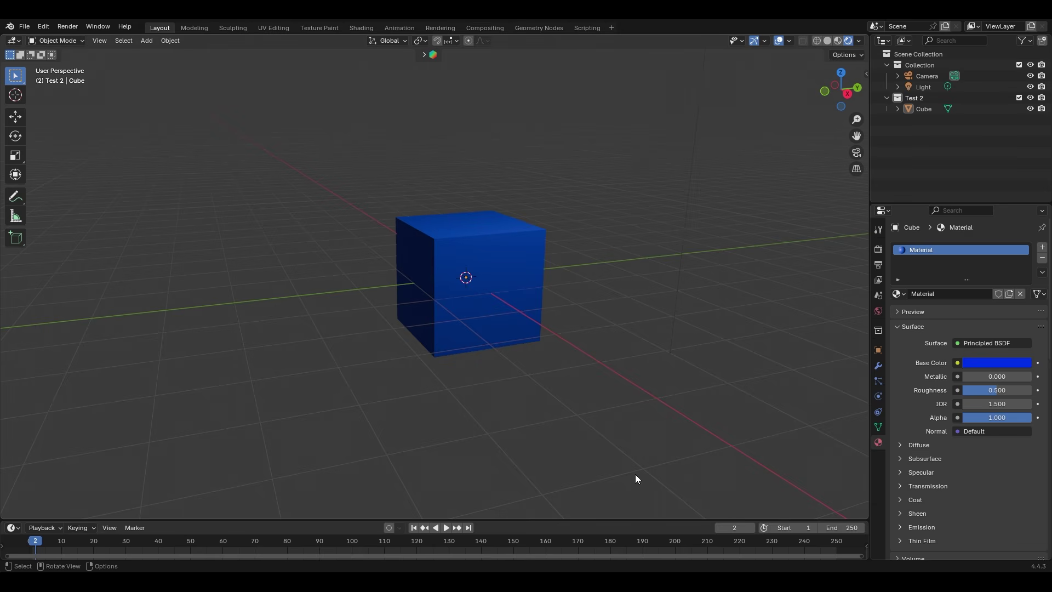
key("shift+grave")
key("w")
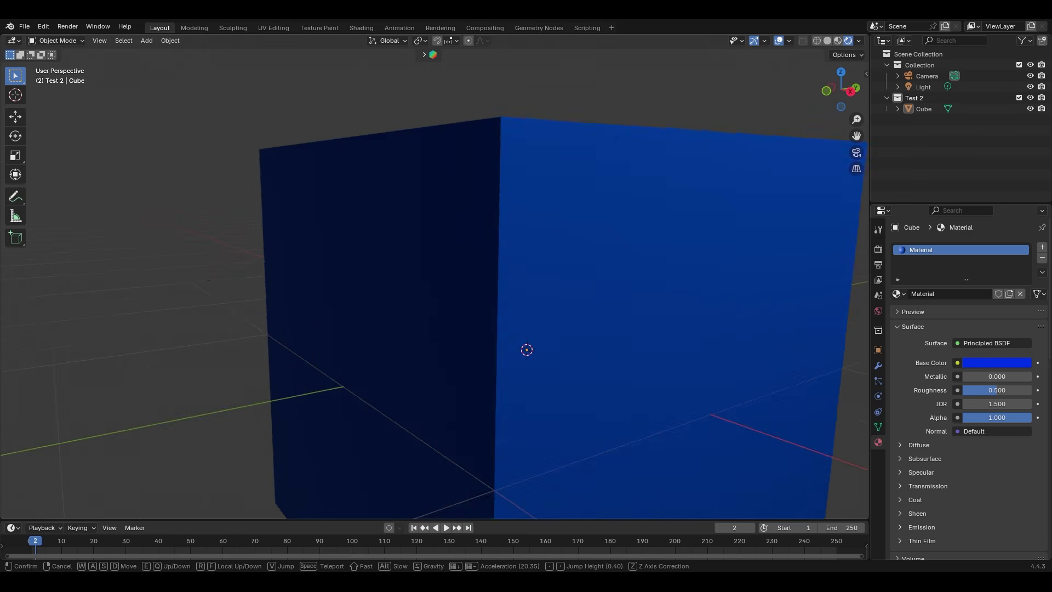
key("s")
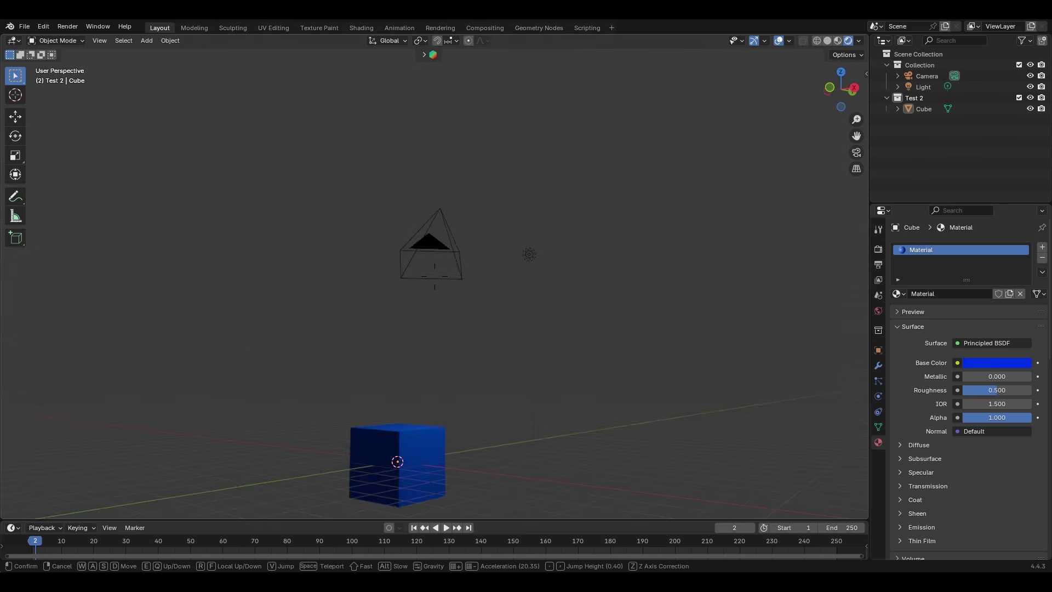
key("w")
left_click(592, 389)
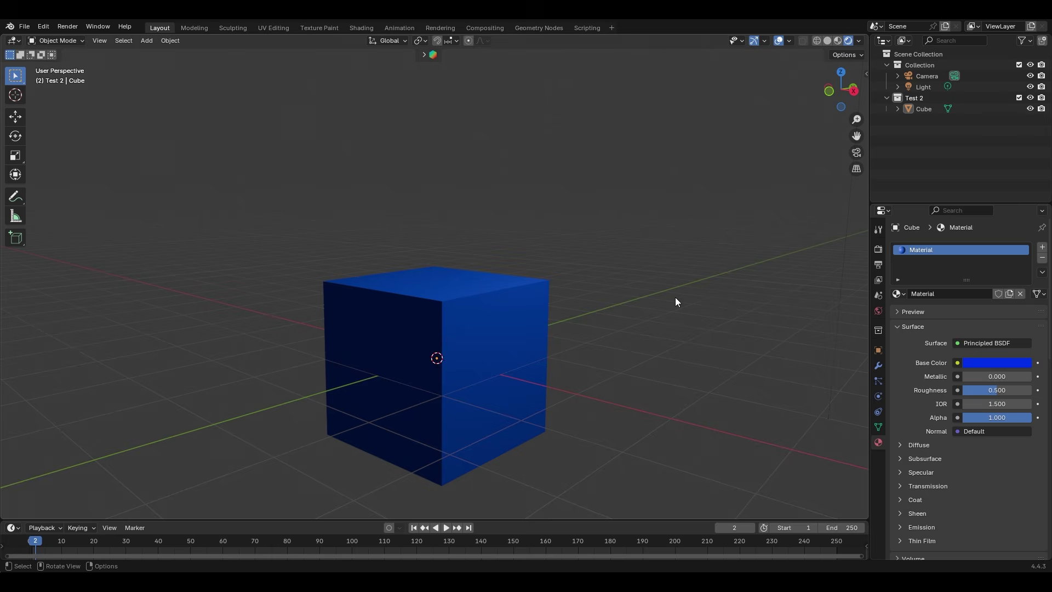
left_click(851, 153)
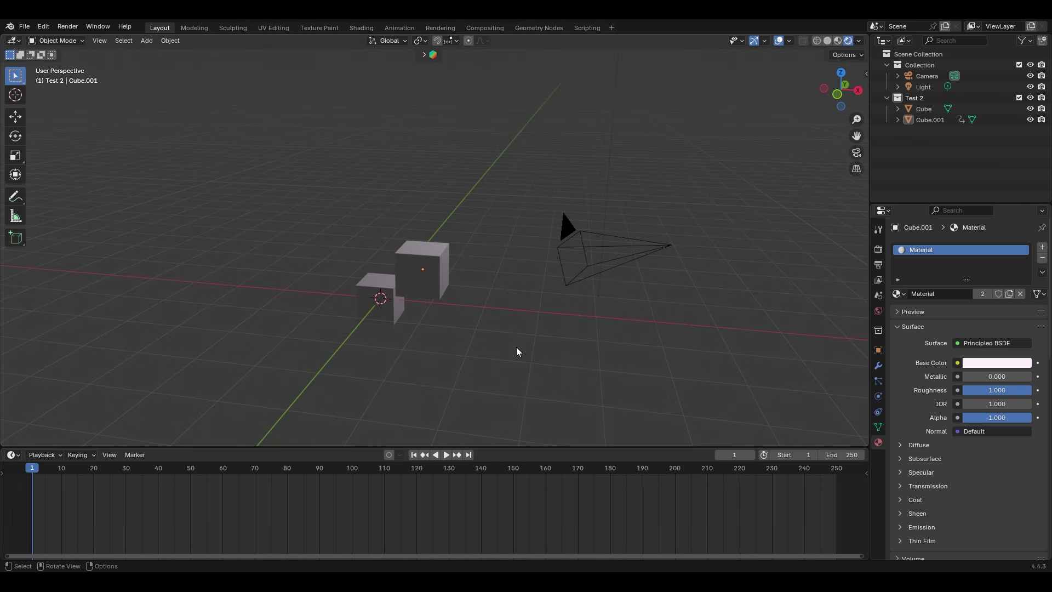
Step: Set the scene's render output path to the Blender\Guide folder on drive E
left_click(878, 264)
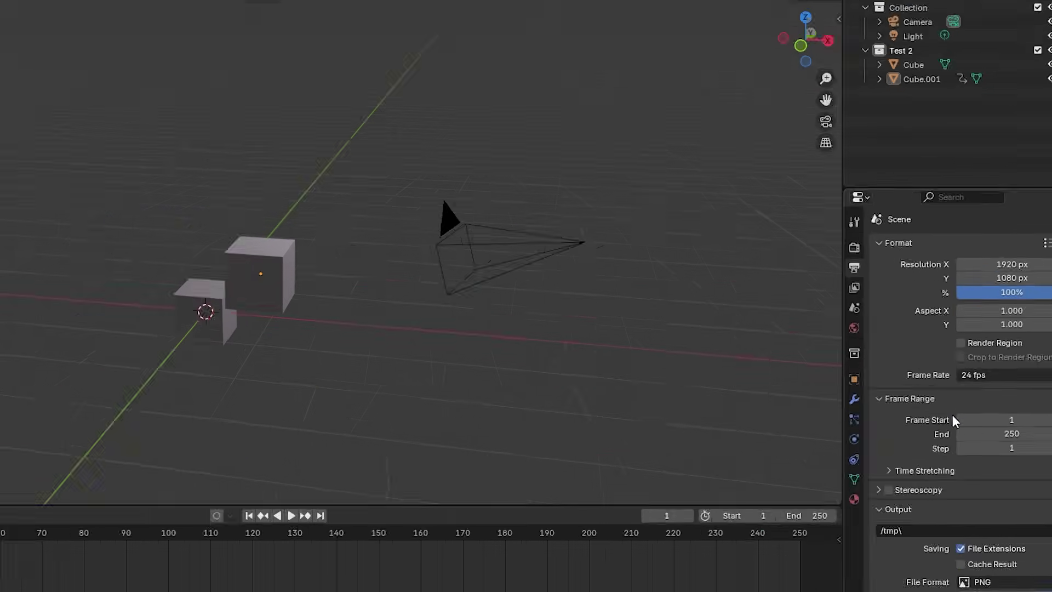
scroll(1013, 426, "down", 2)
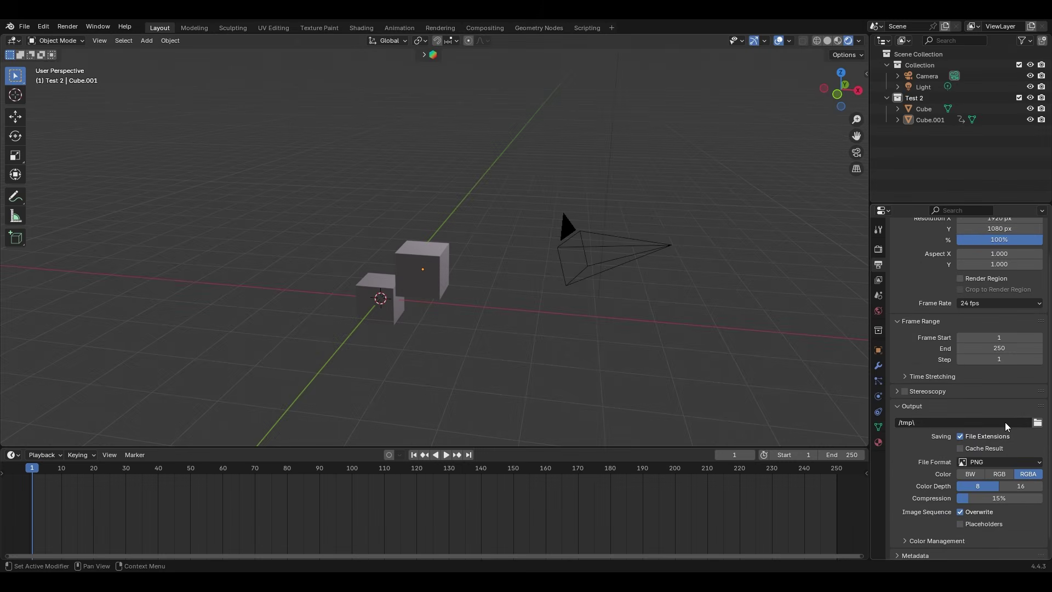
scroll(990, 419, "down", 1)
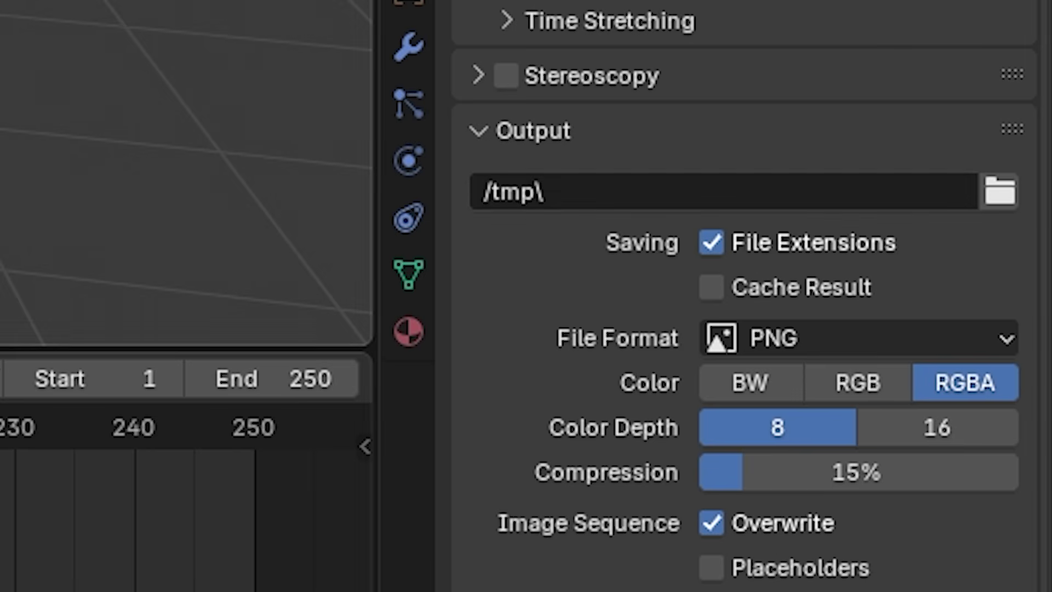
key("ctrl+v")
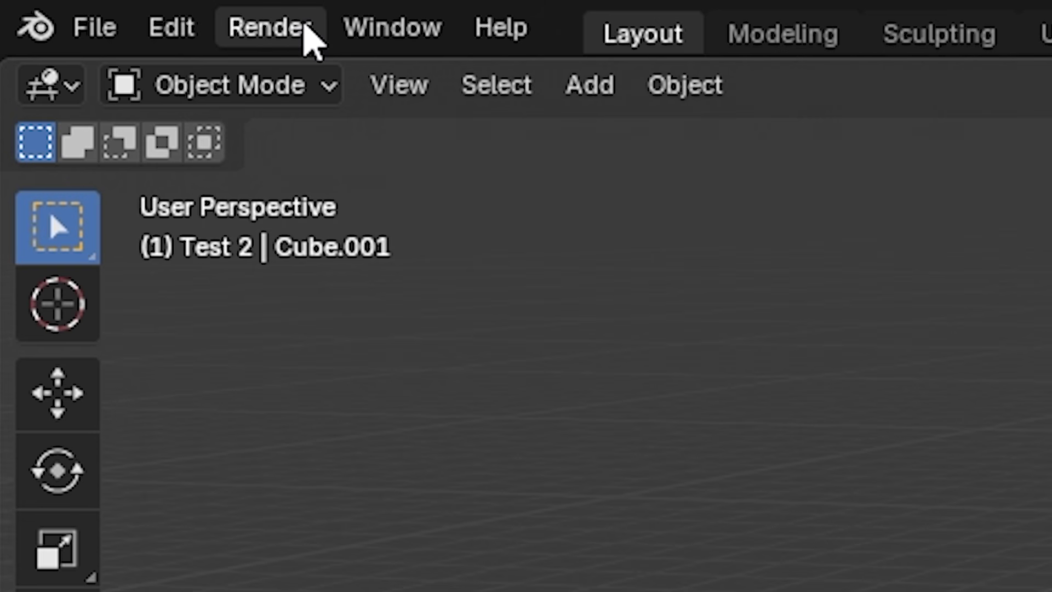
Step: Render the current frame of the scene as a still image
left_click(311, 39)
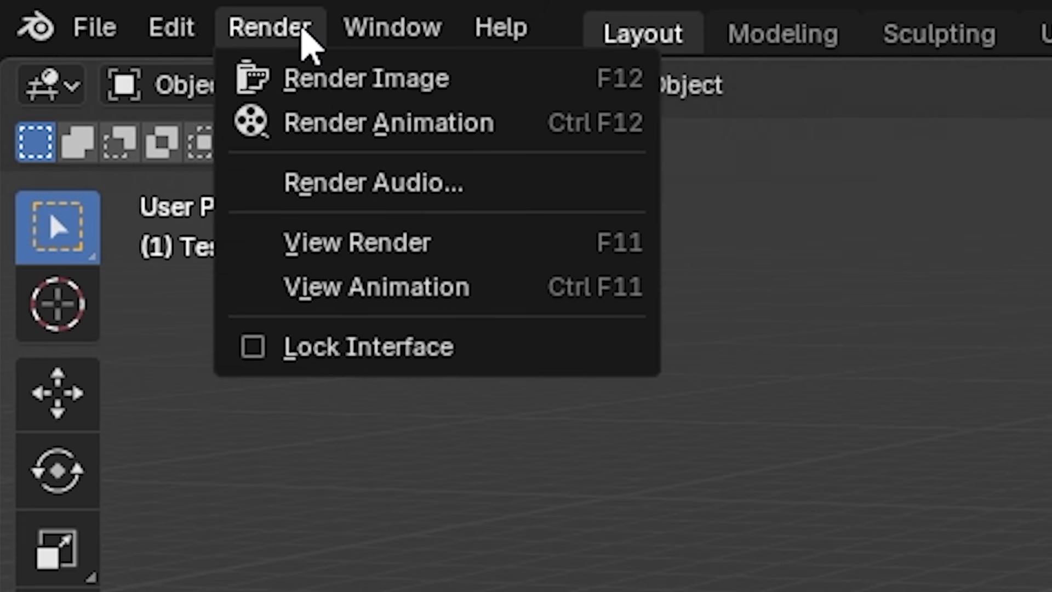
left_click(307, 84)
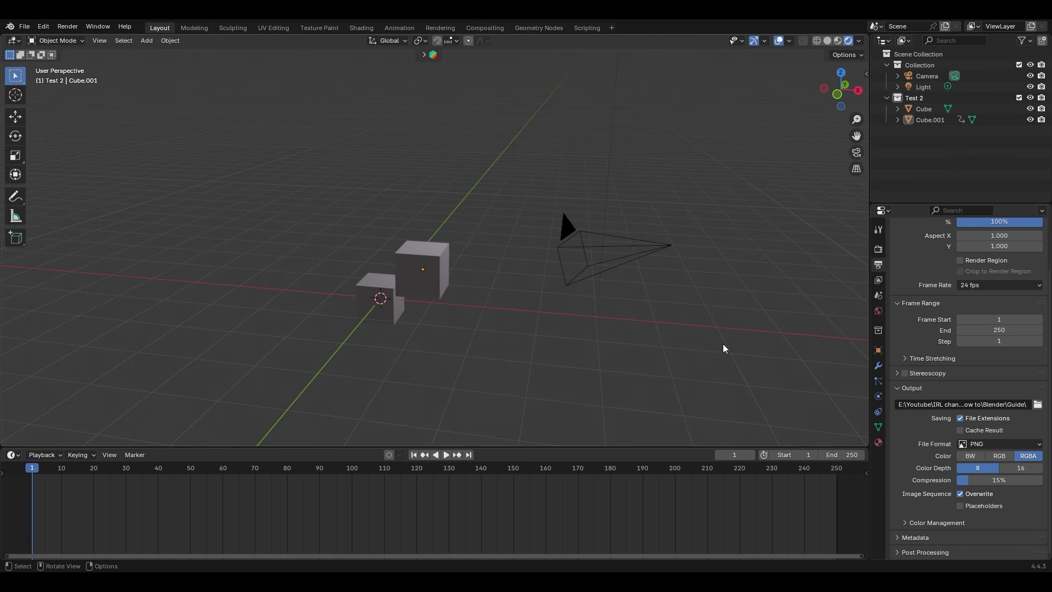
left_click(109, 29)
mouse_move(80, 30)
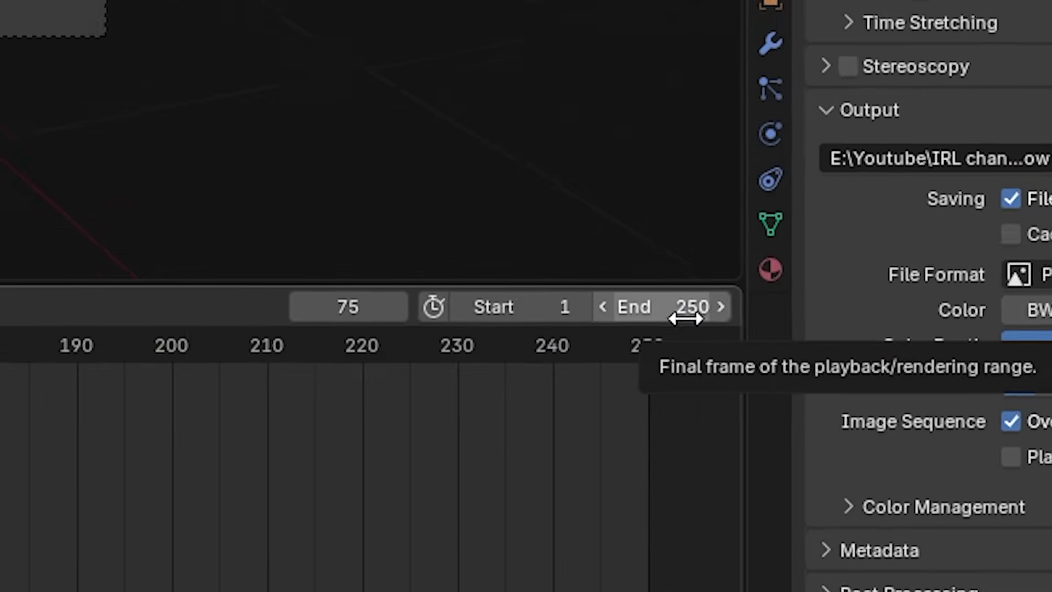
Step: Set the final frame of the animation range to 75
left_click_drag(686, 318, 597, 318)
left_click(660, 299)
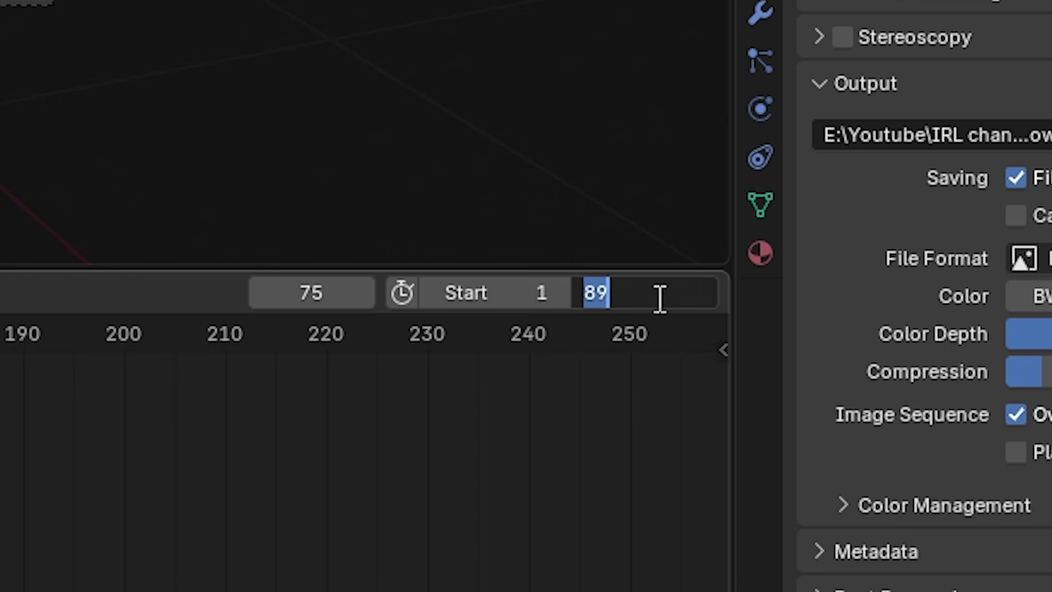
type("75")
key("Return")
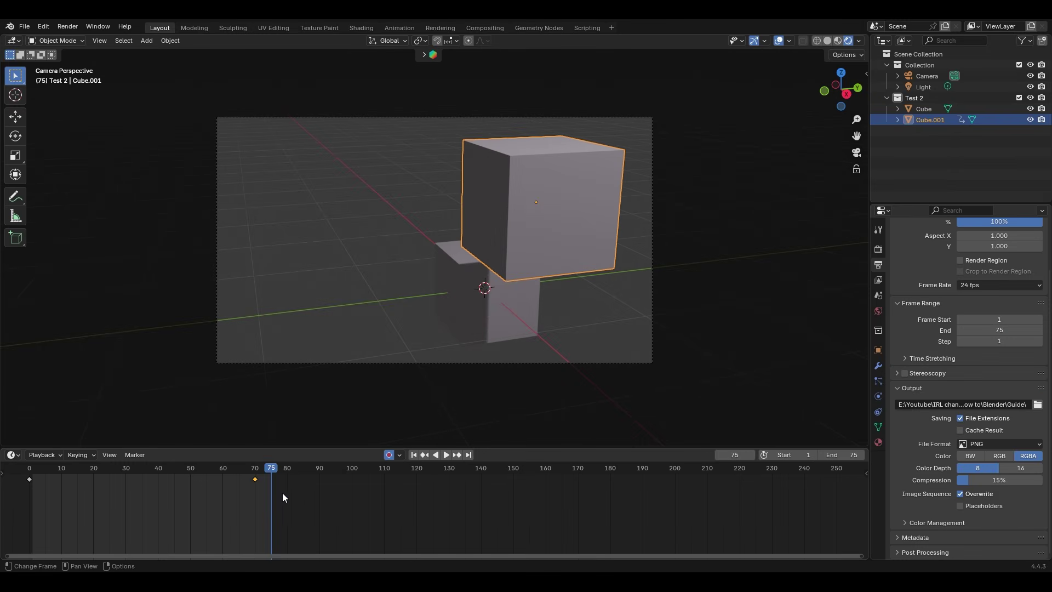
Step: Preview the moving cube's animation by playing and scrubbing the timeline, and go to frame 0
key("space")
left_click_drag(270, 466, 249, 473)
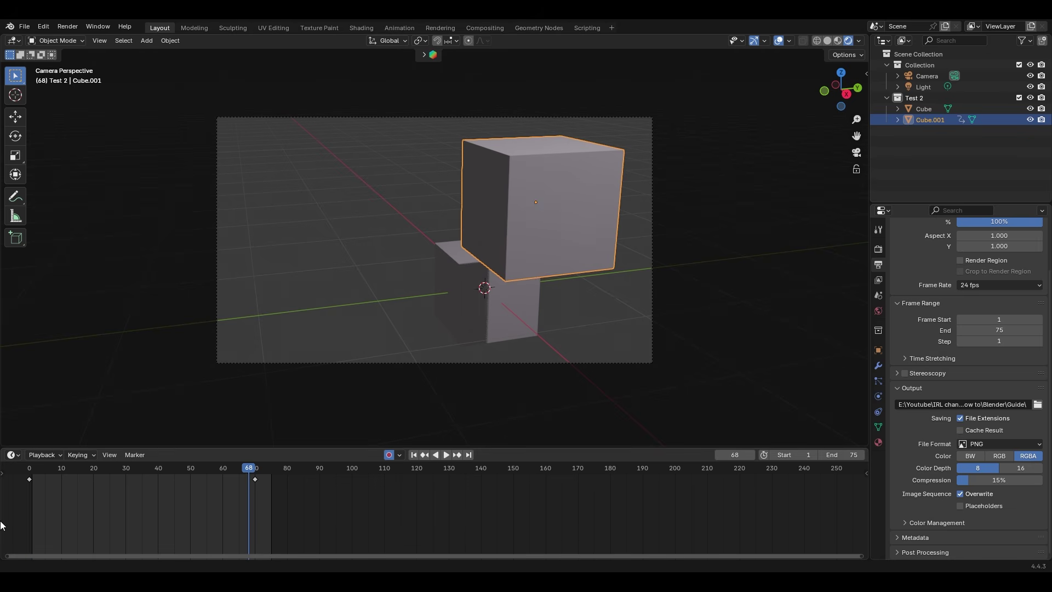
left_click(27, 472)
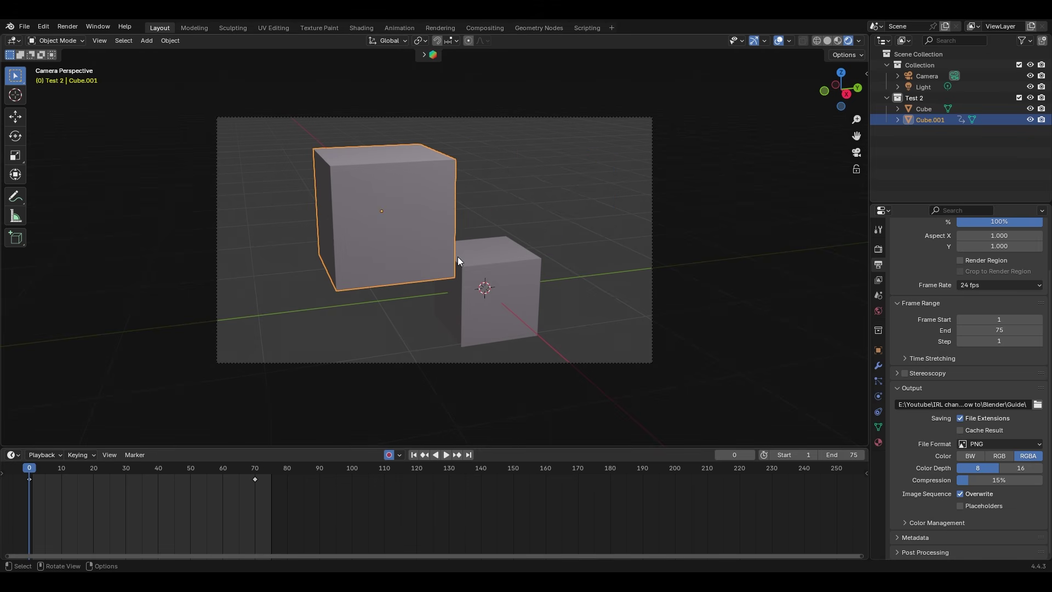
Step: Leave the camera view to see the whole scene and look over the available render commands
left_click(856, 153)
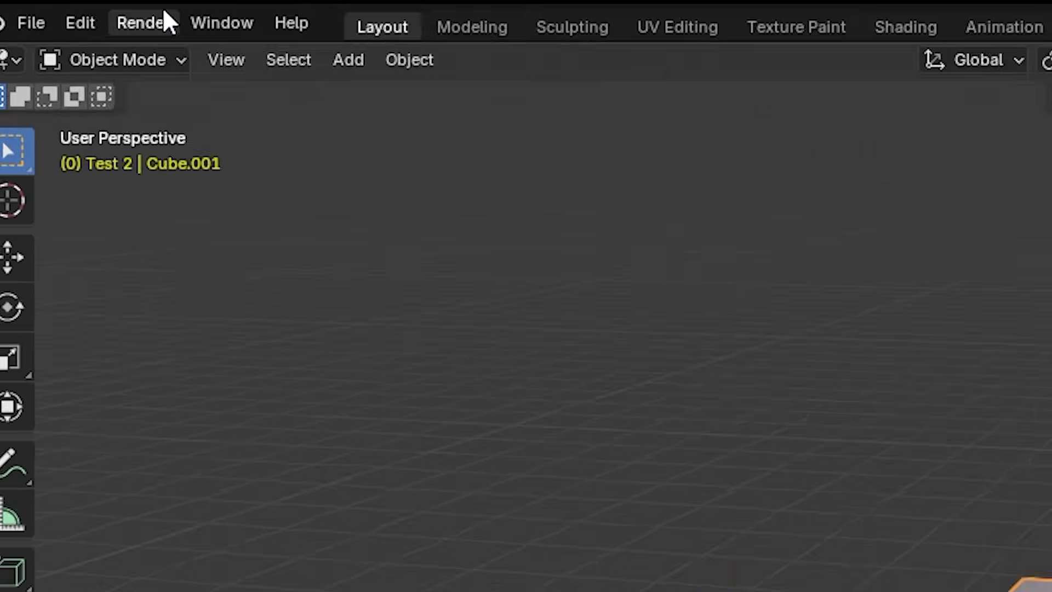
left_click(74, 26)
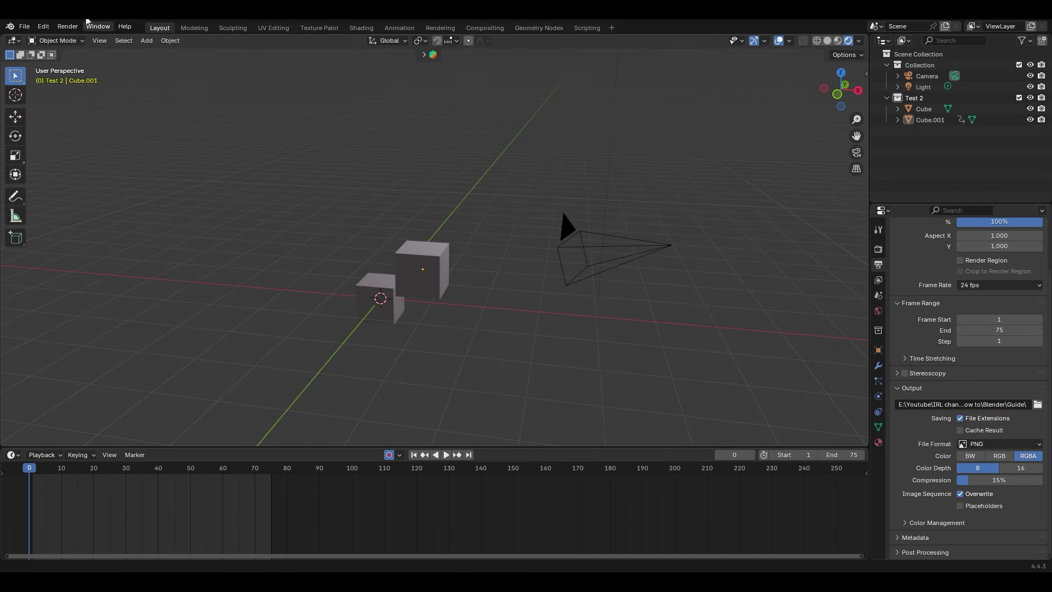
left_click(86, 26)
left_click(78, 27)
left_click(68, 27)
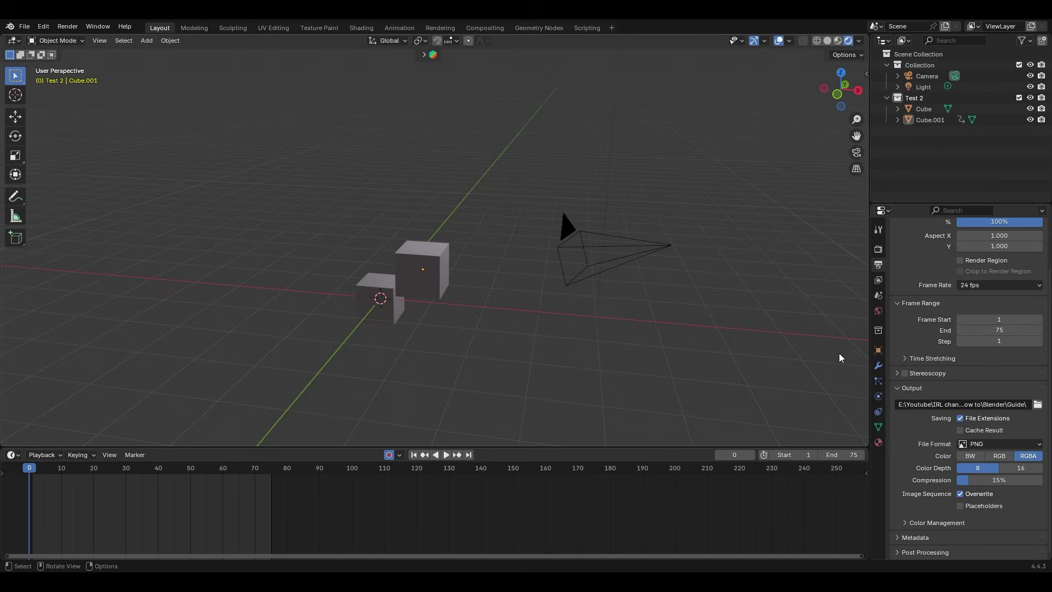
Step: Set the render output's file format to FFmpeg Video and its encoding container to MPEG-4
left_click(983, 463)
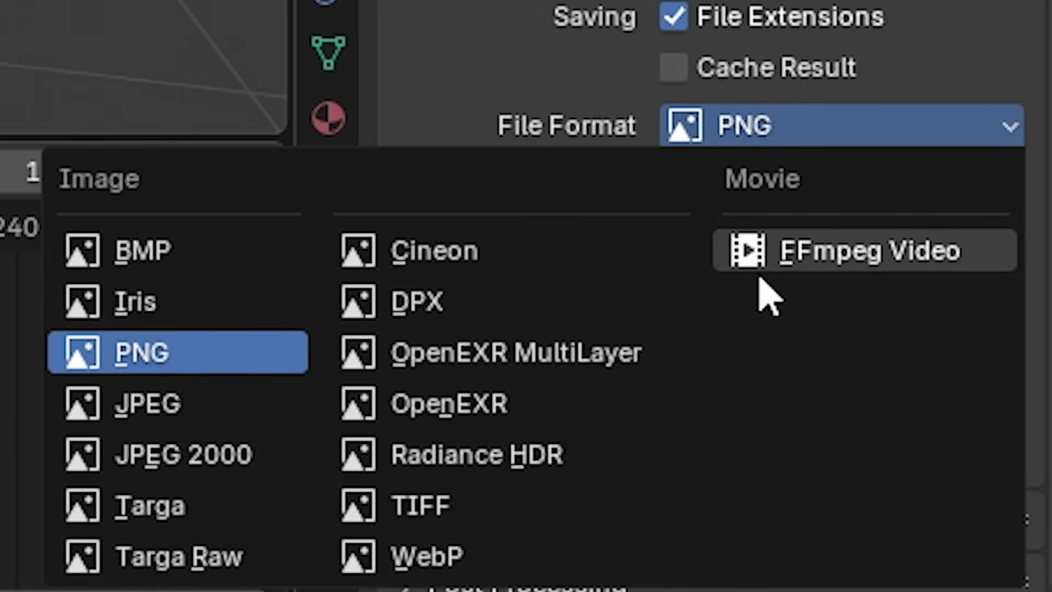
left_click(783, 261)
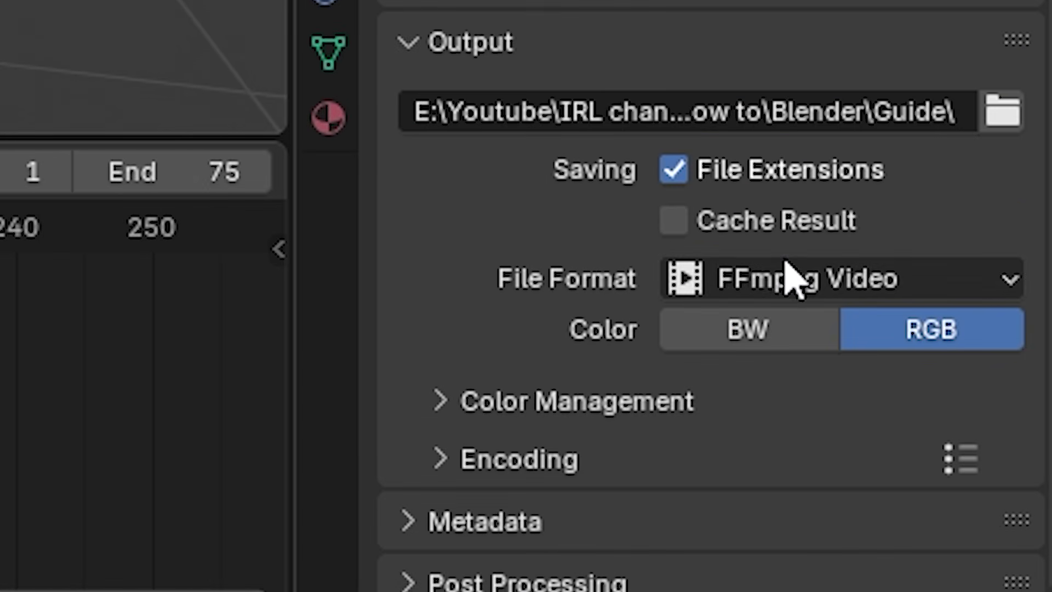
left_click(483, 460)
scroll(477, 463, "down", 12)
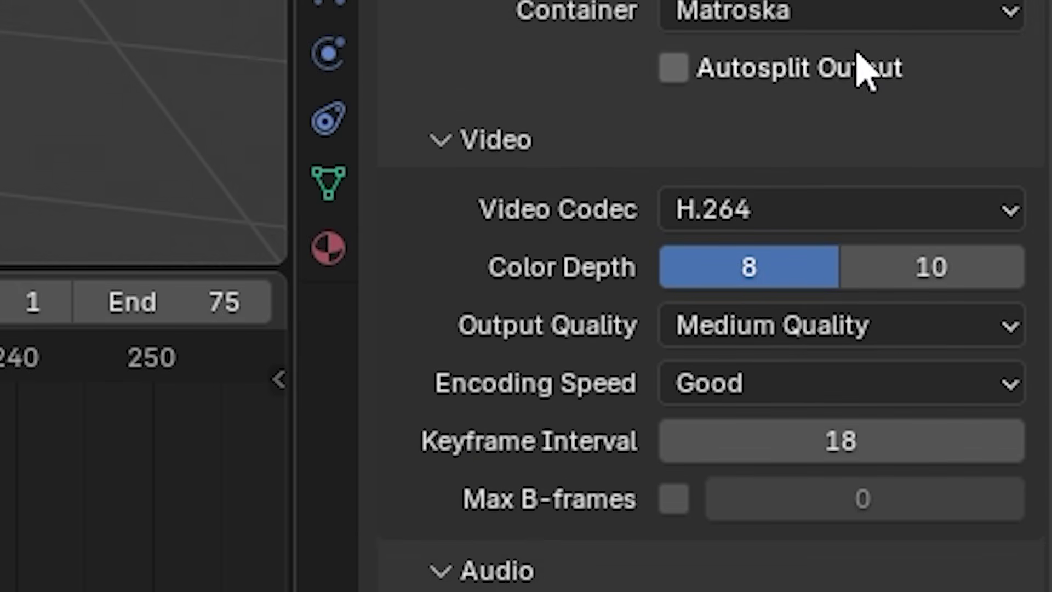
left_click(885, 14)
left_click(921, 239)
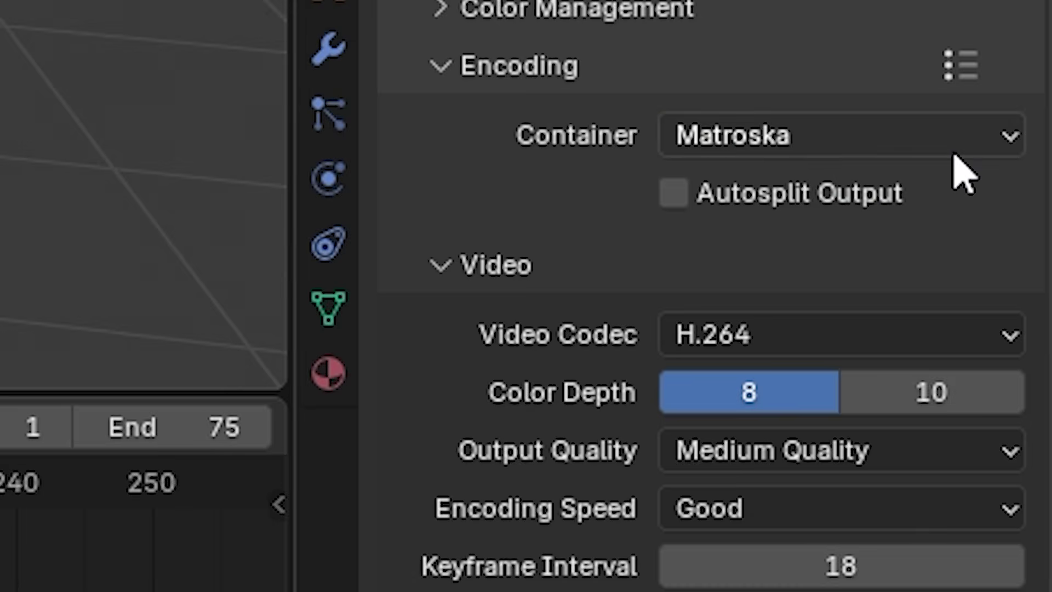
left_click(955, 154)
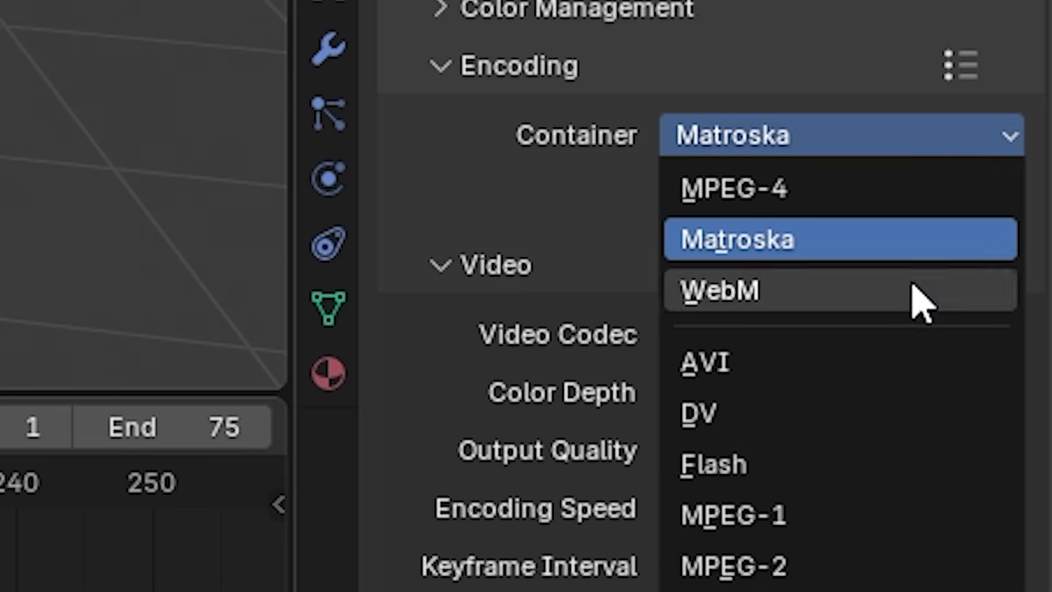
left_click(859, 195)
scroll(629, 411, "up", 3)
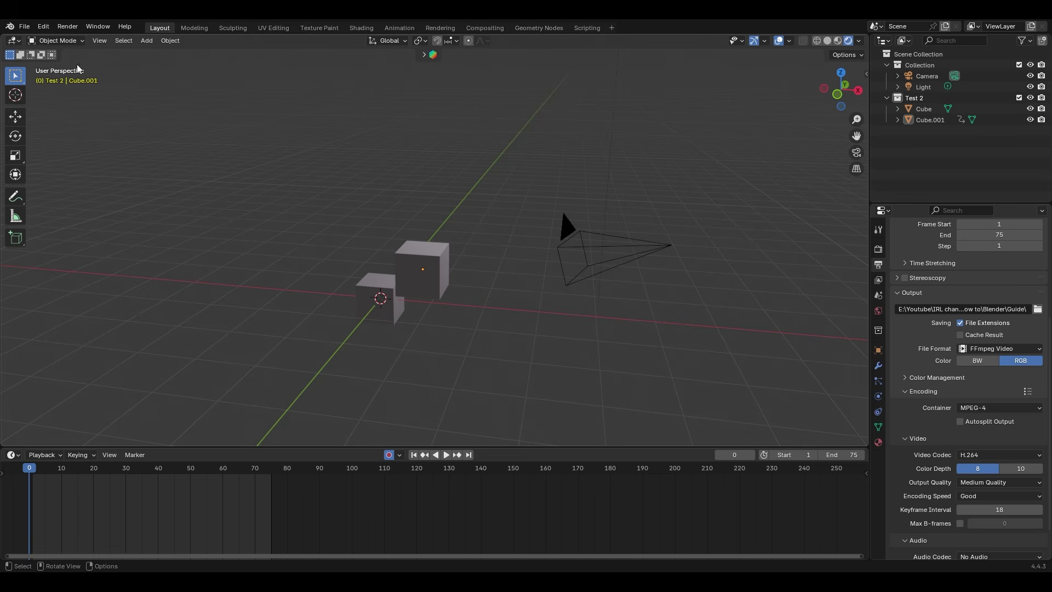
Step: Render the full animation of the scene to the video file
left_click(67, 26)
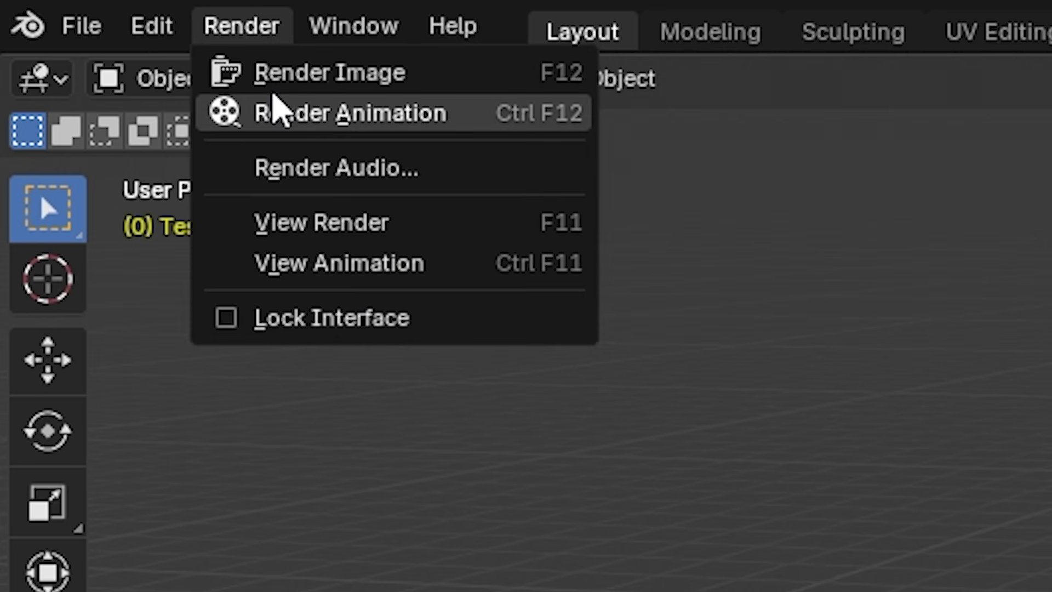
left_click(274, 112)
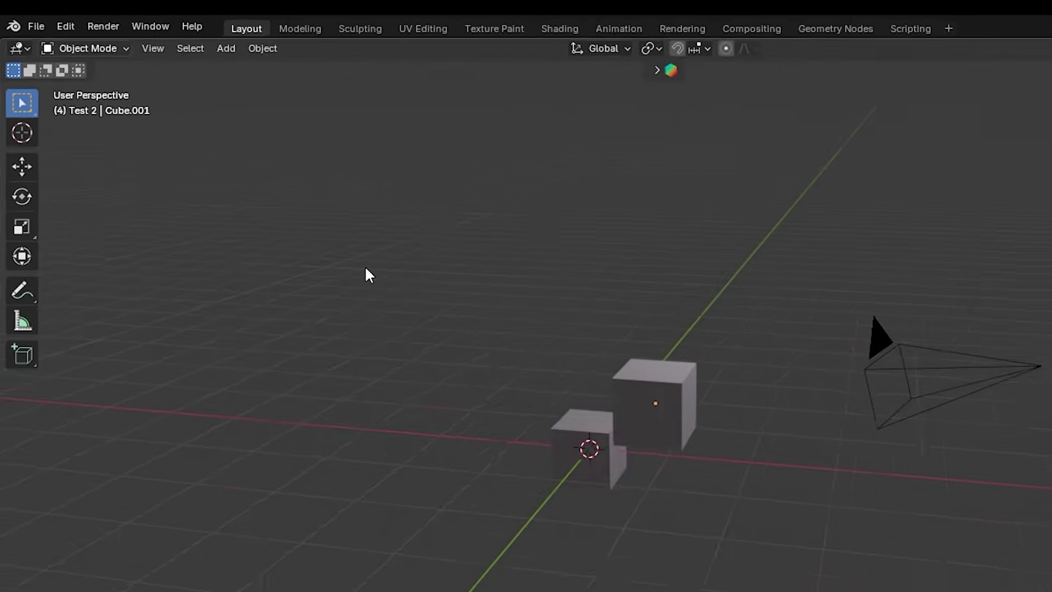